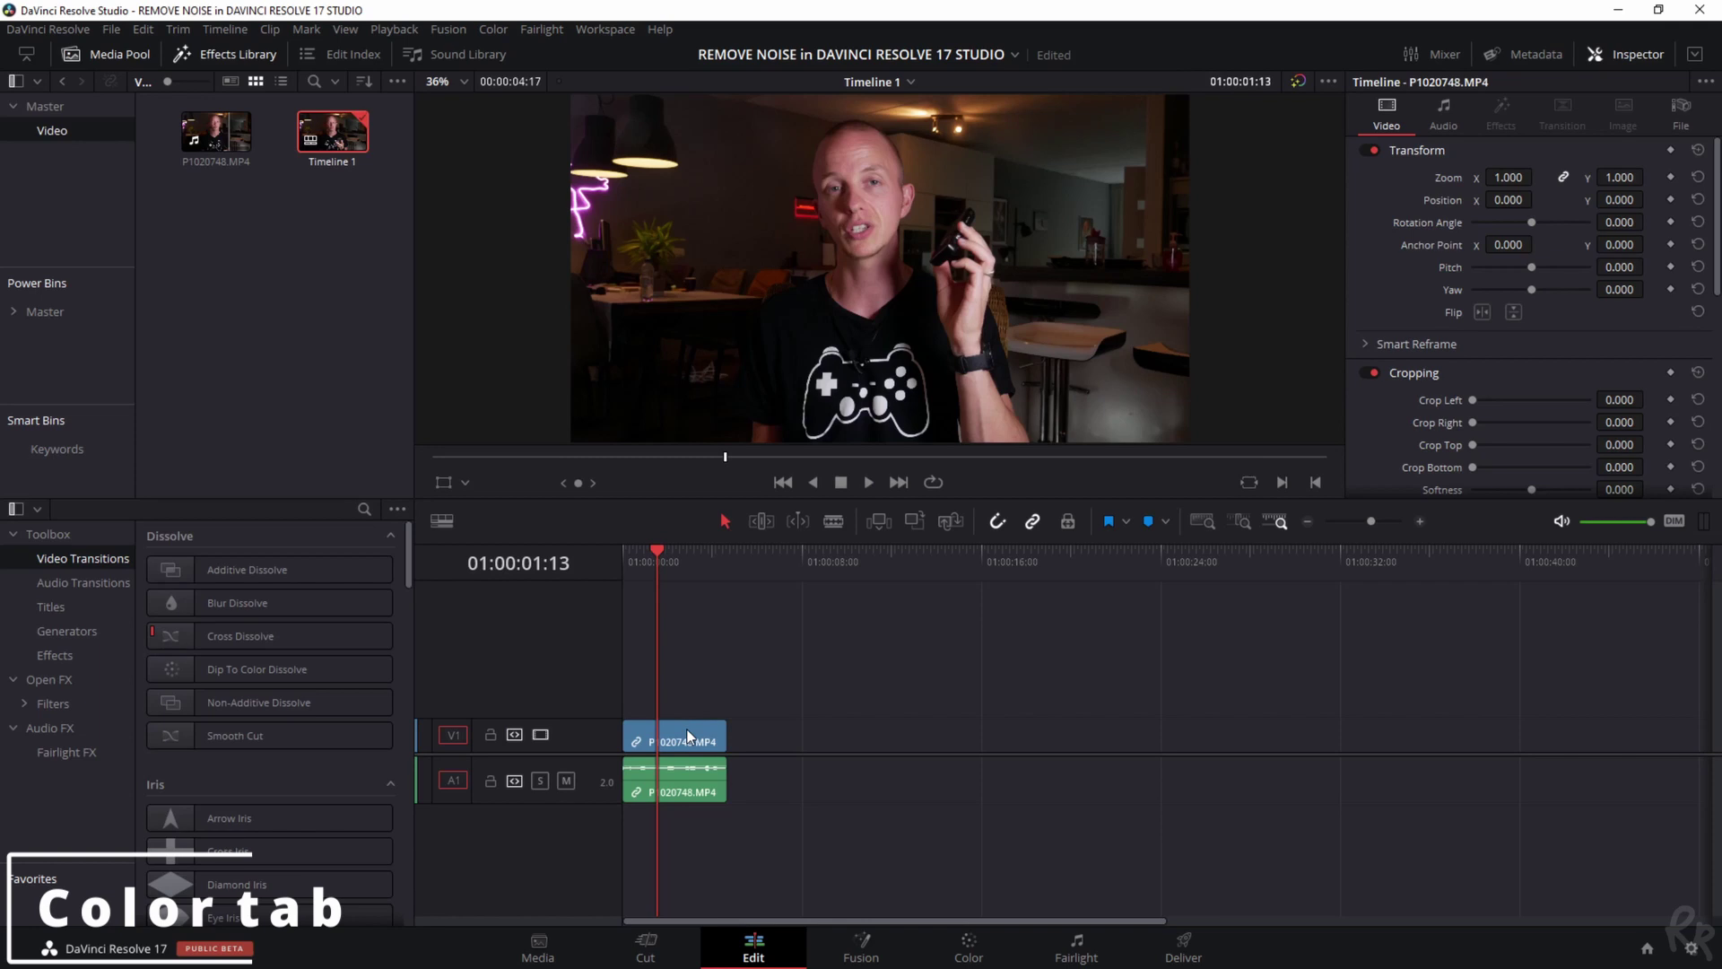
left_click(970, 946)
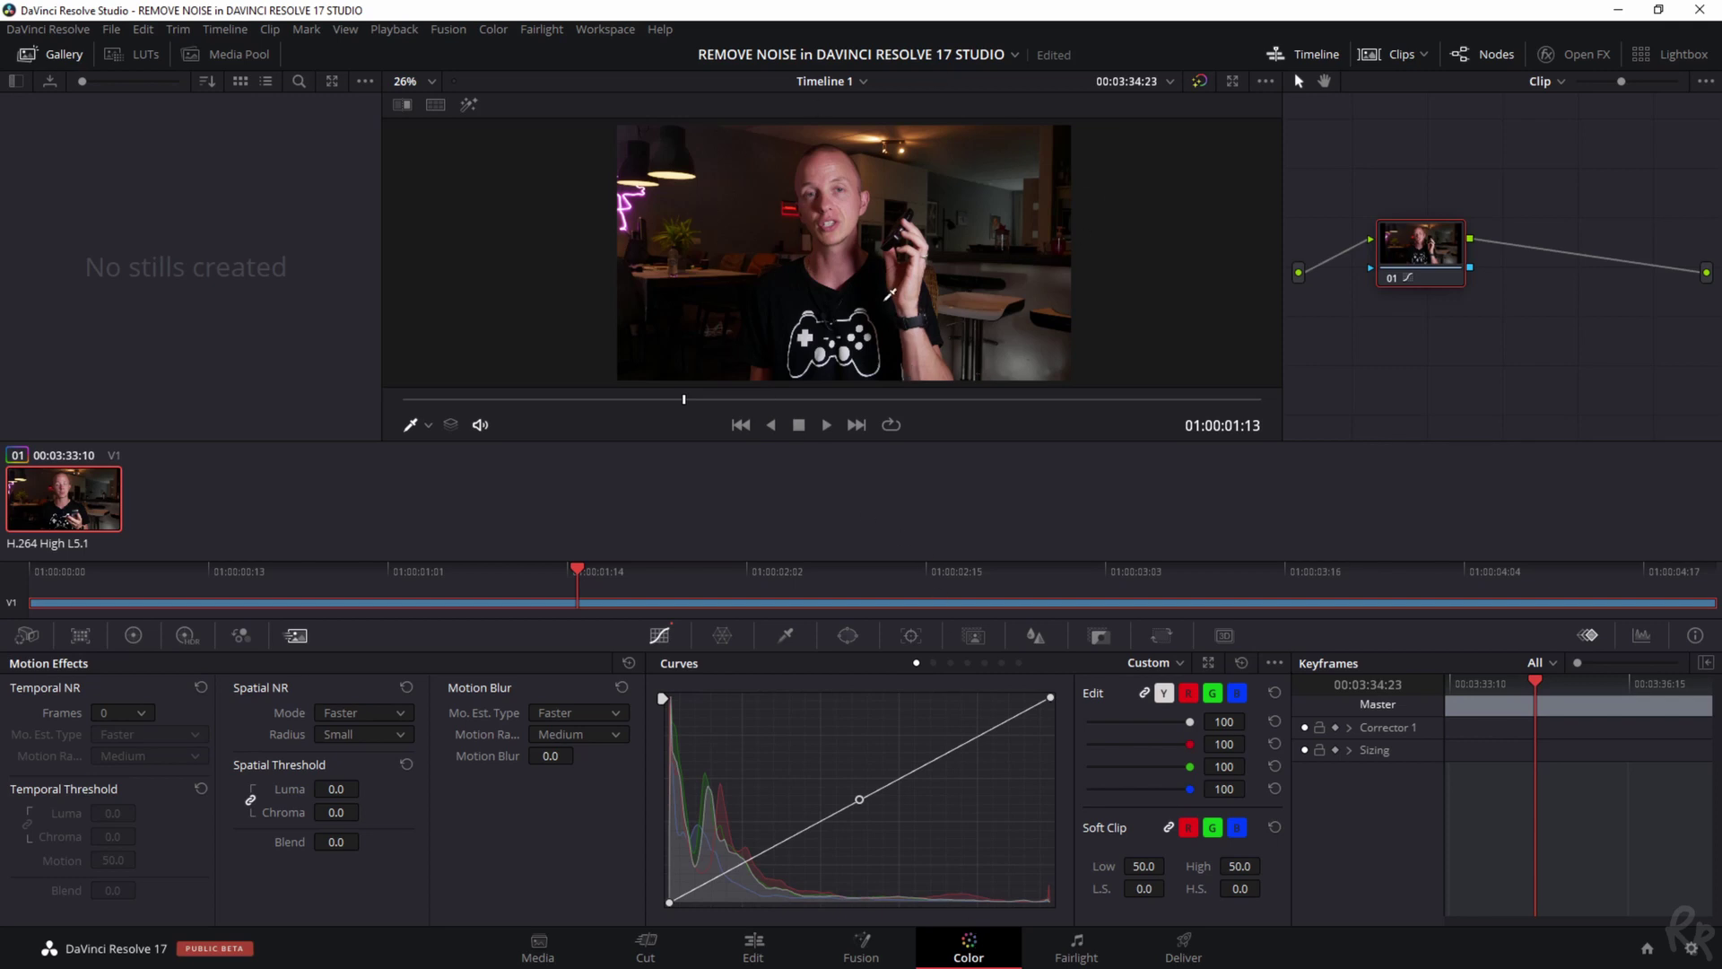
scroll(948, 188, "up", 10)
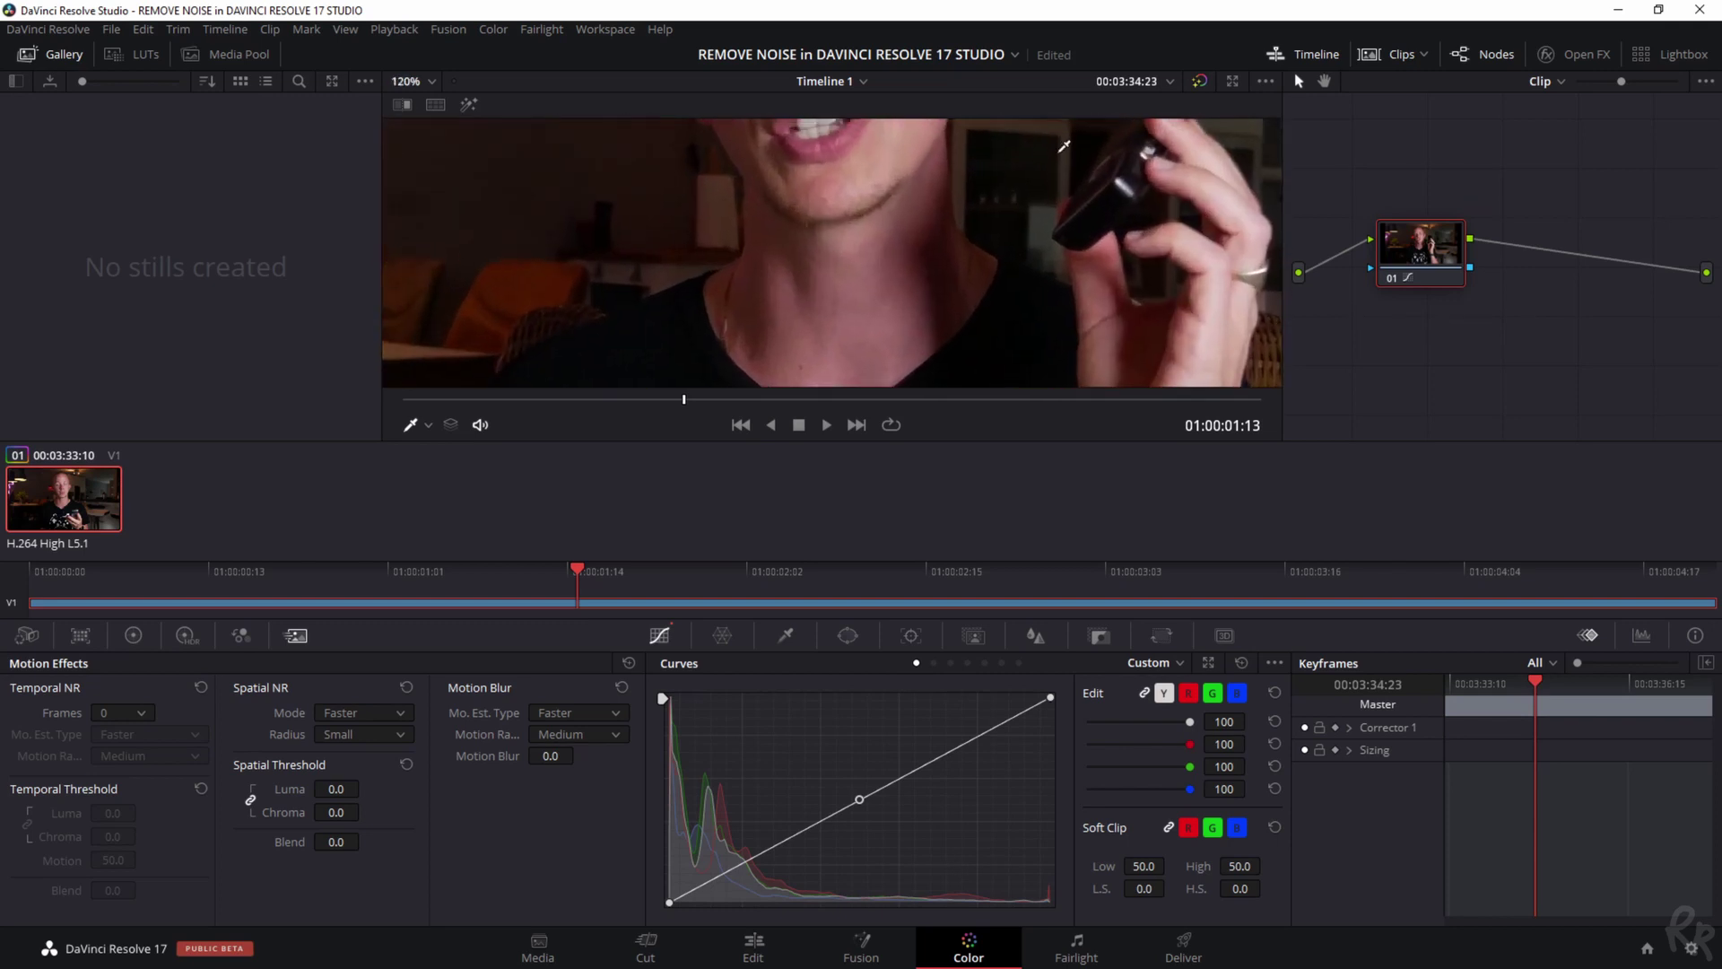
scroll(1054, 188, "up", 2)
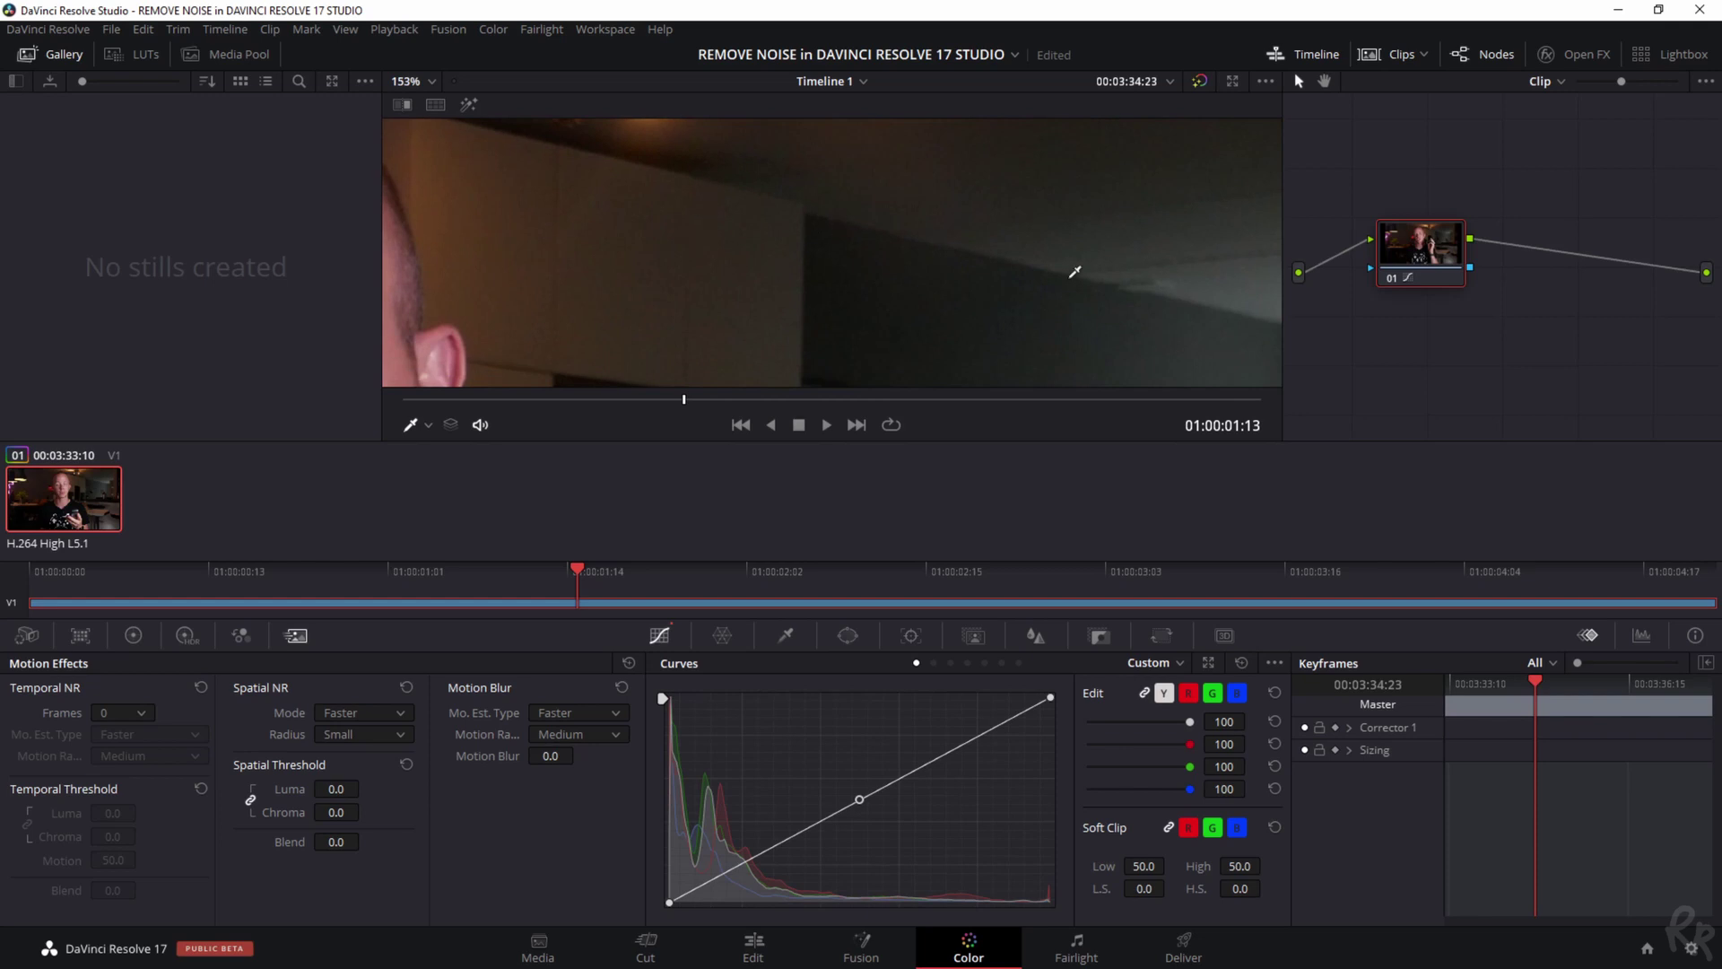
left_click_drag(538, 296, 1397, 202)
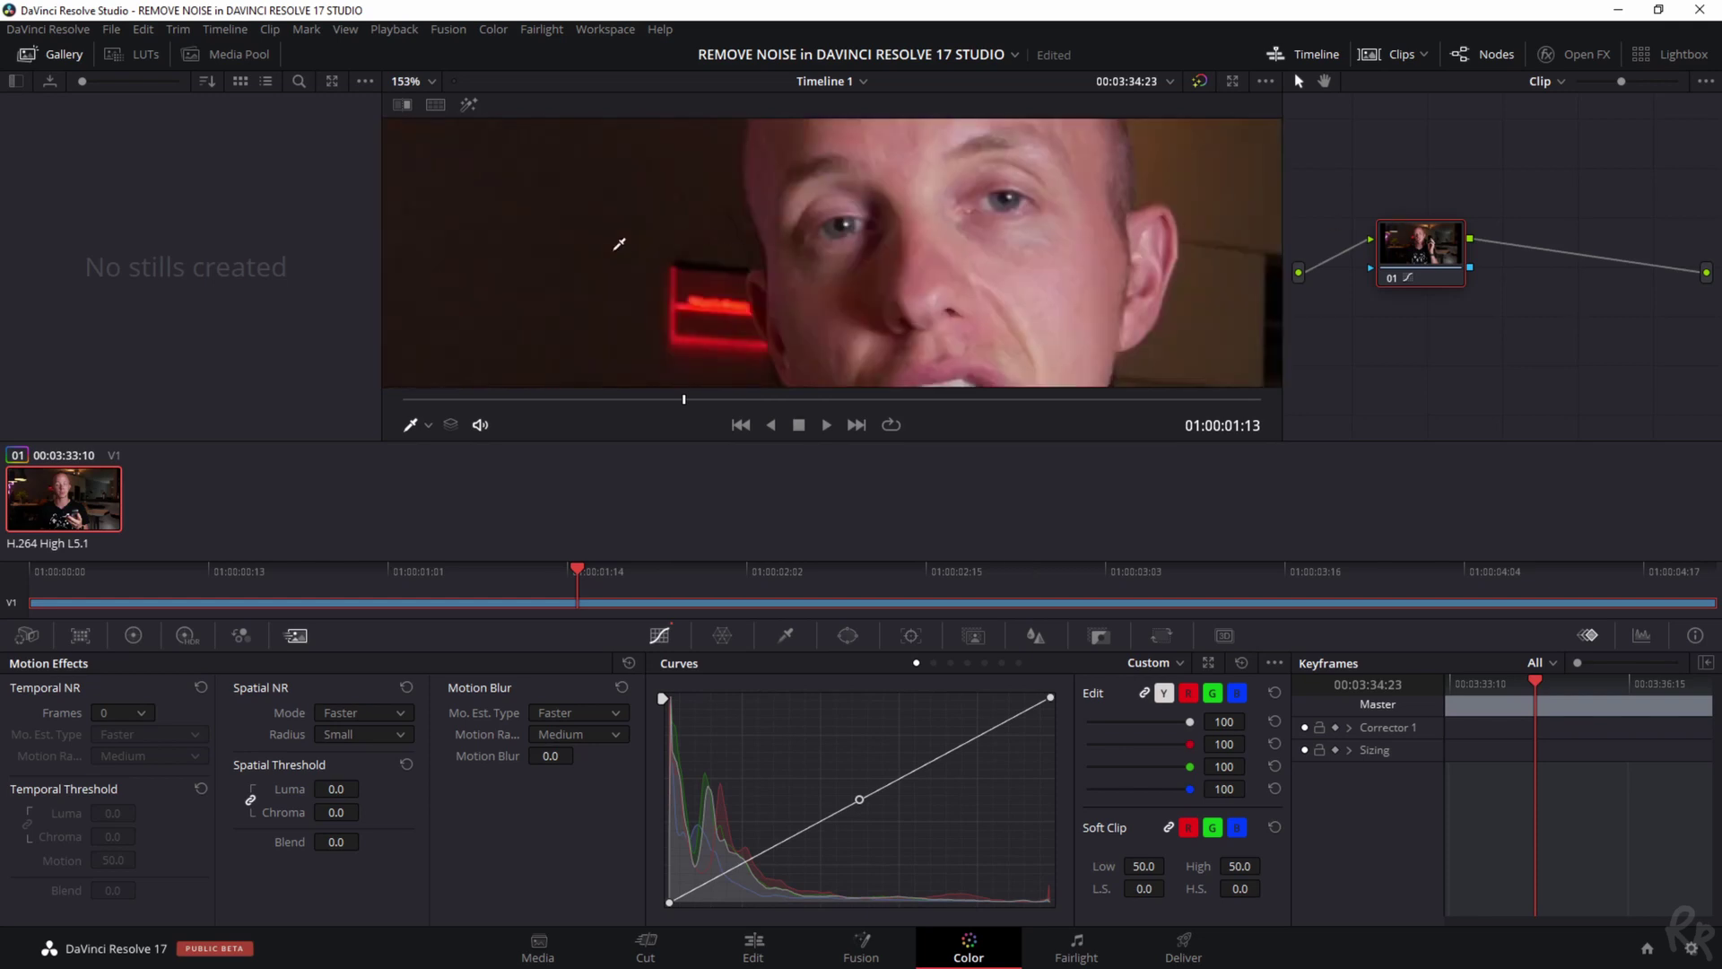
left_click_drag(592, 242, 1037, 231)
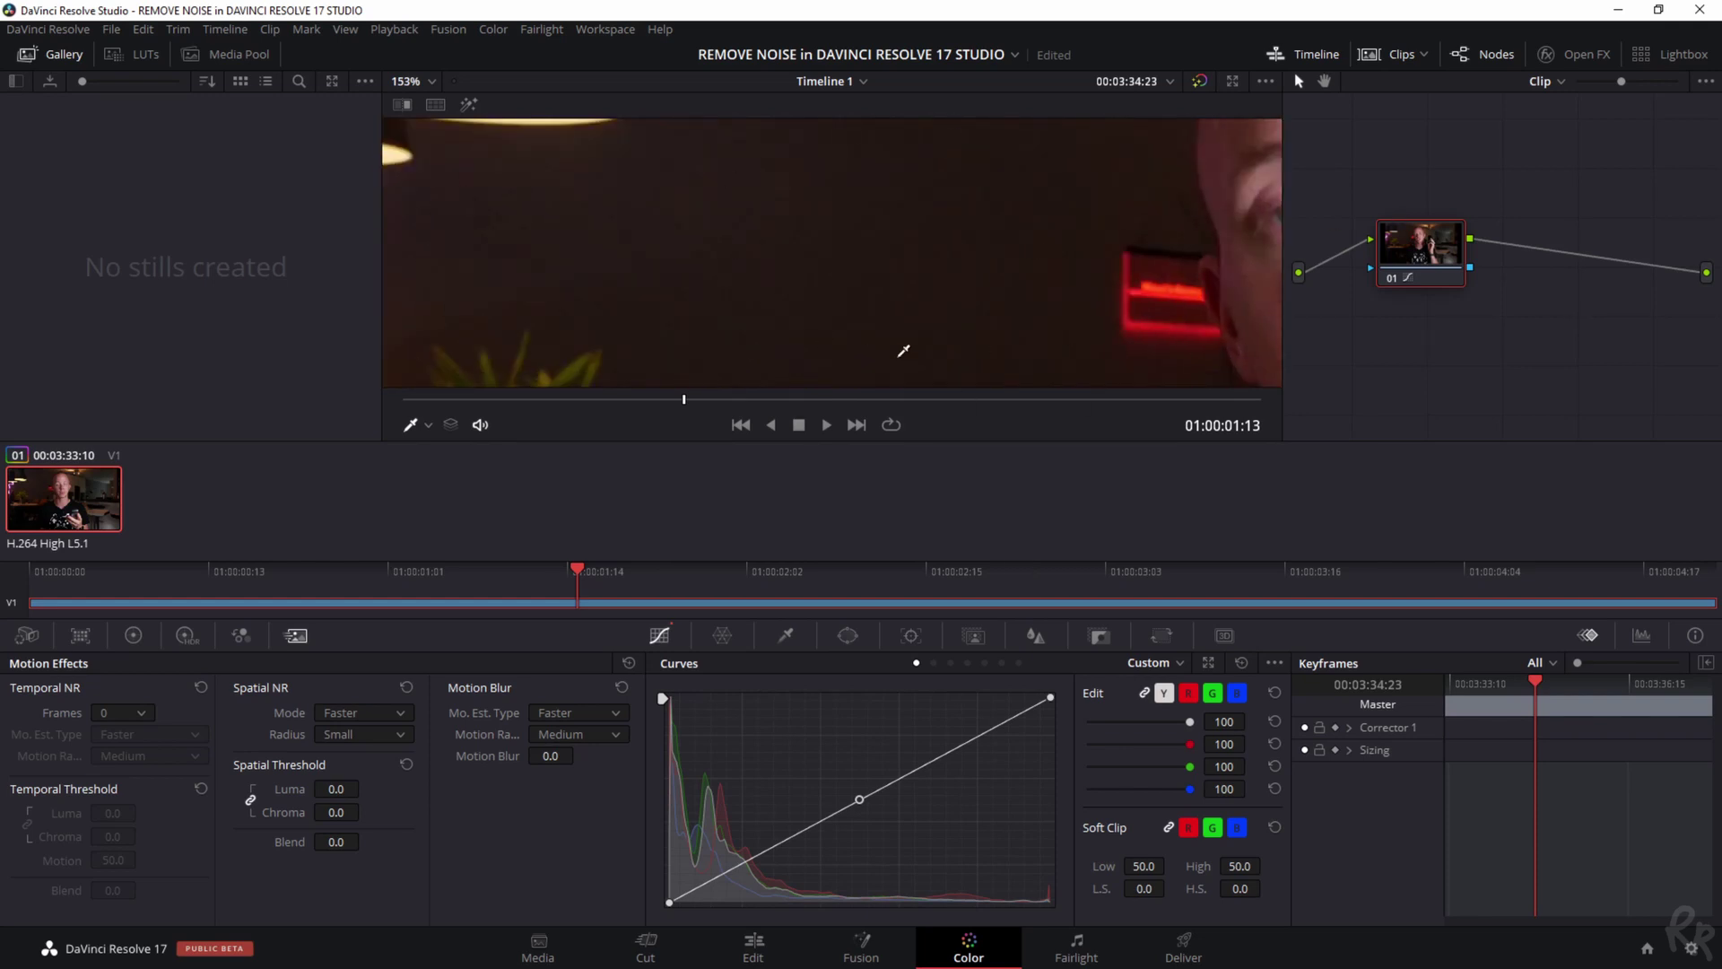
scroll(896, 277, "down", 5)
scroll(896, 277, "down", 2)
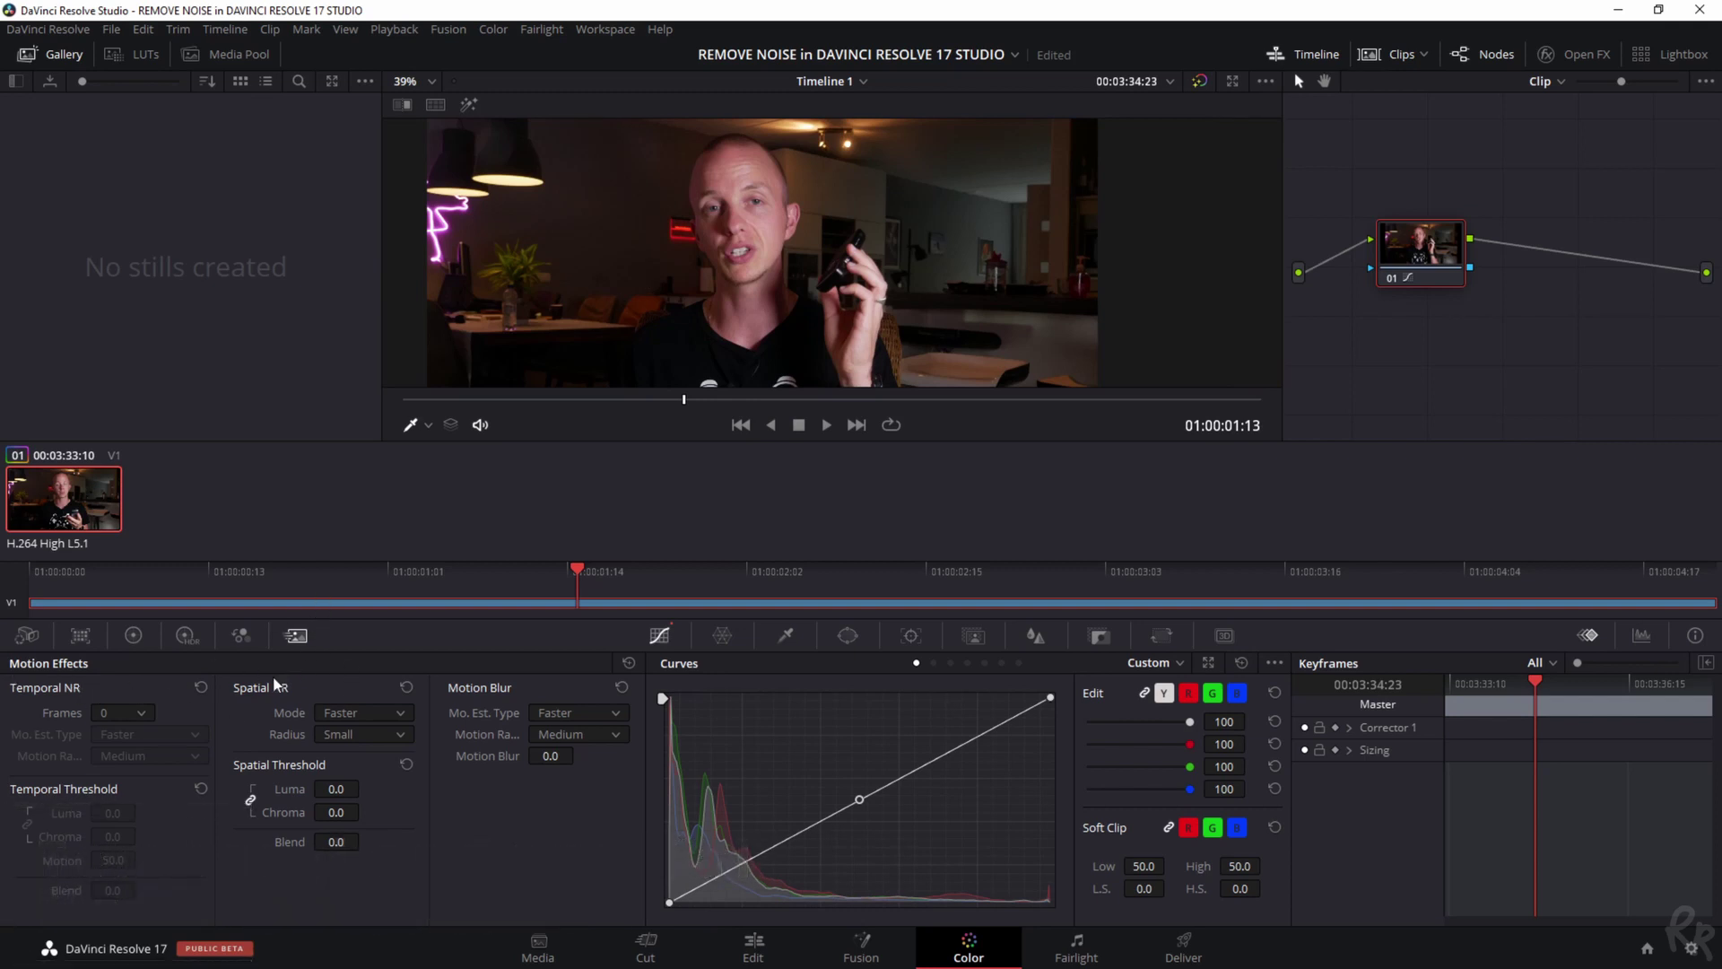
Bring up the Temporal NR frame-count choices in the Motion Effects palette
left_click(131, 637)
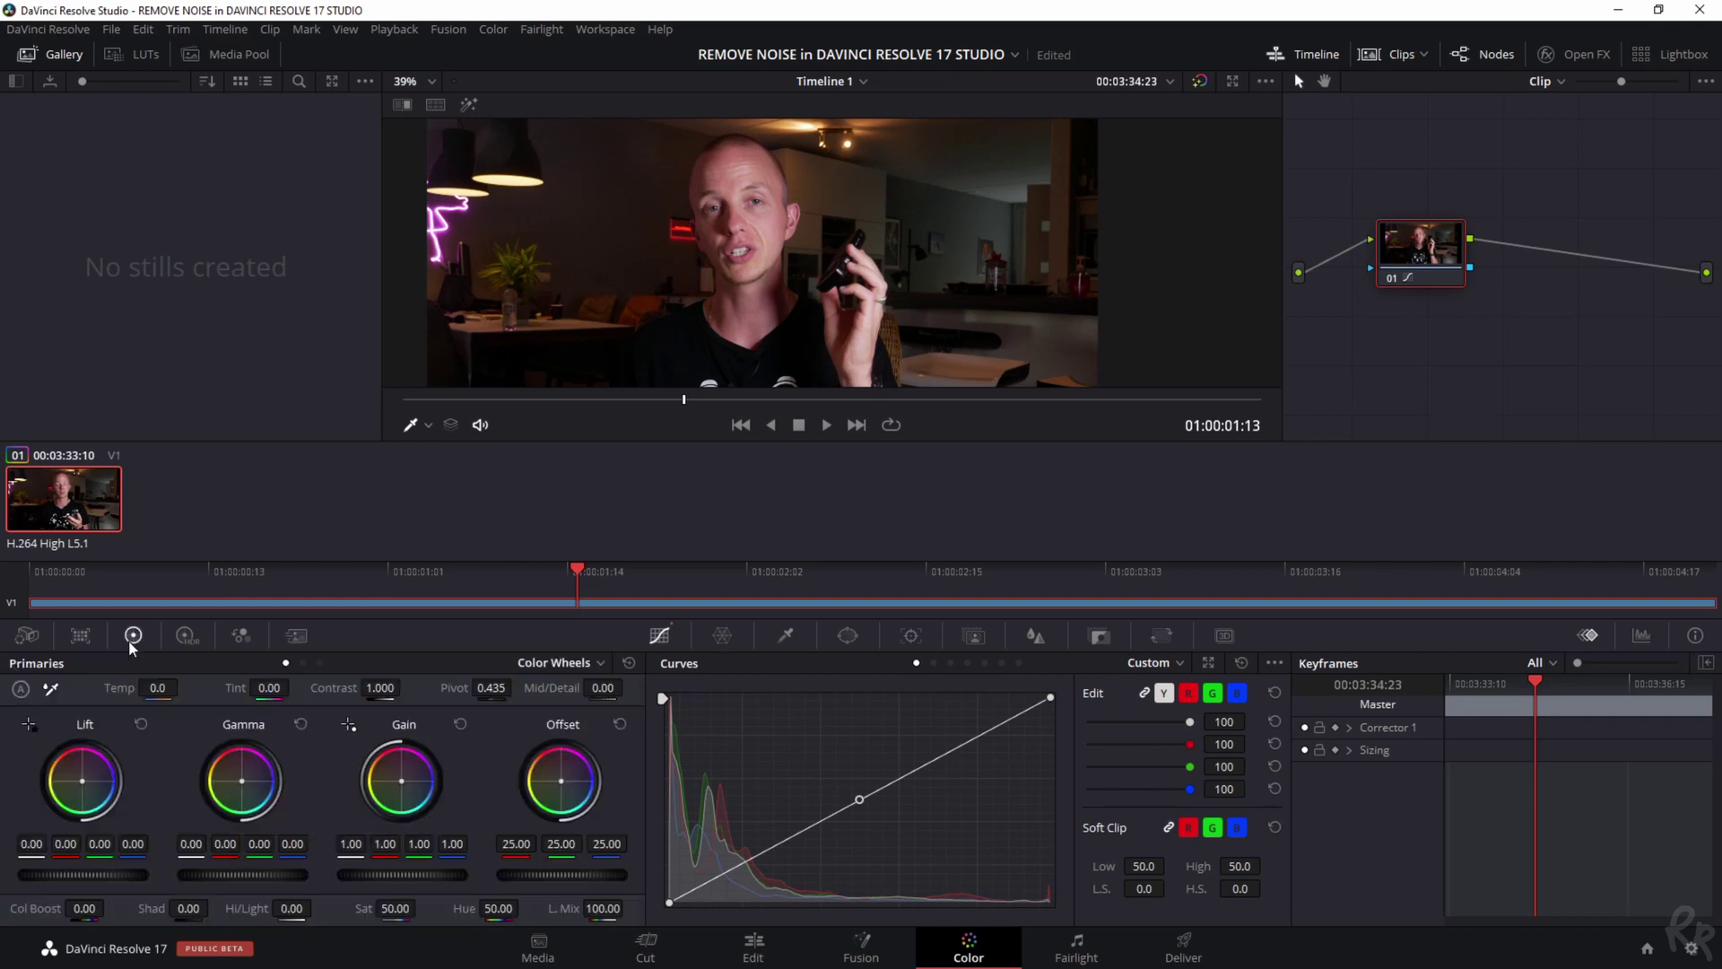
left_click(297, 635)
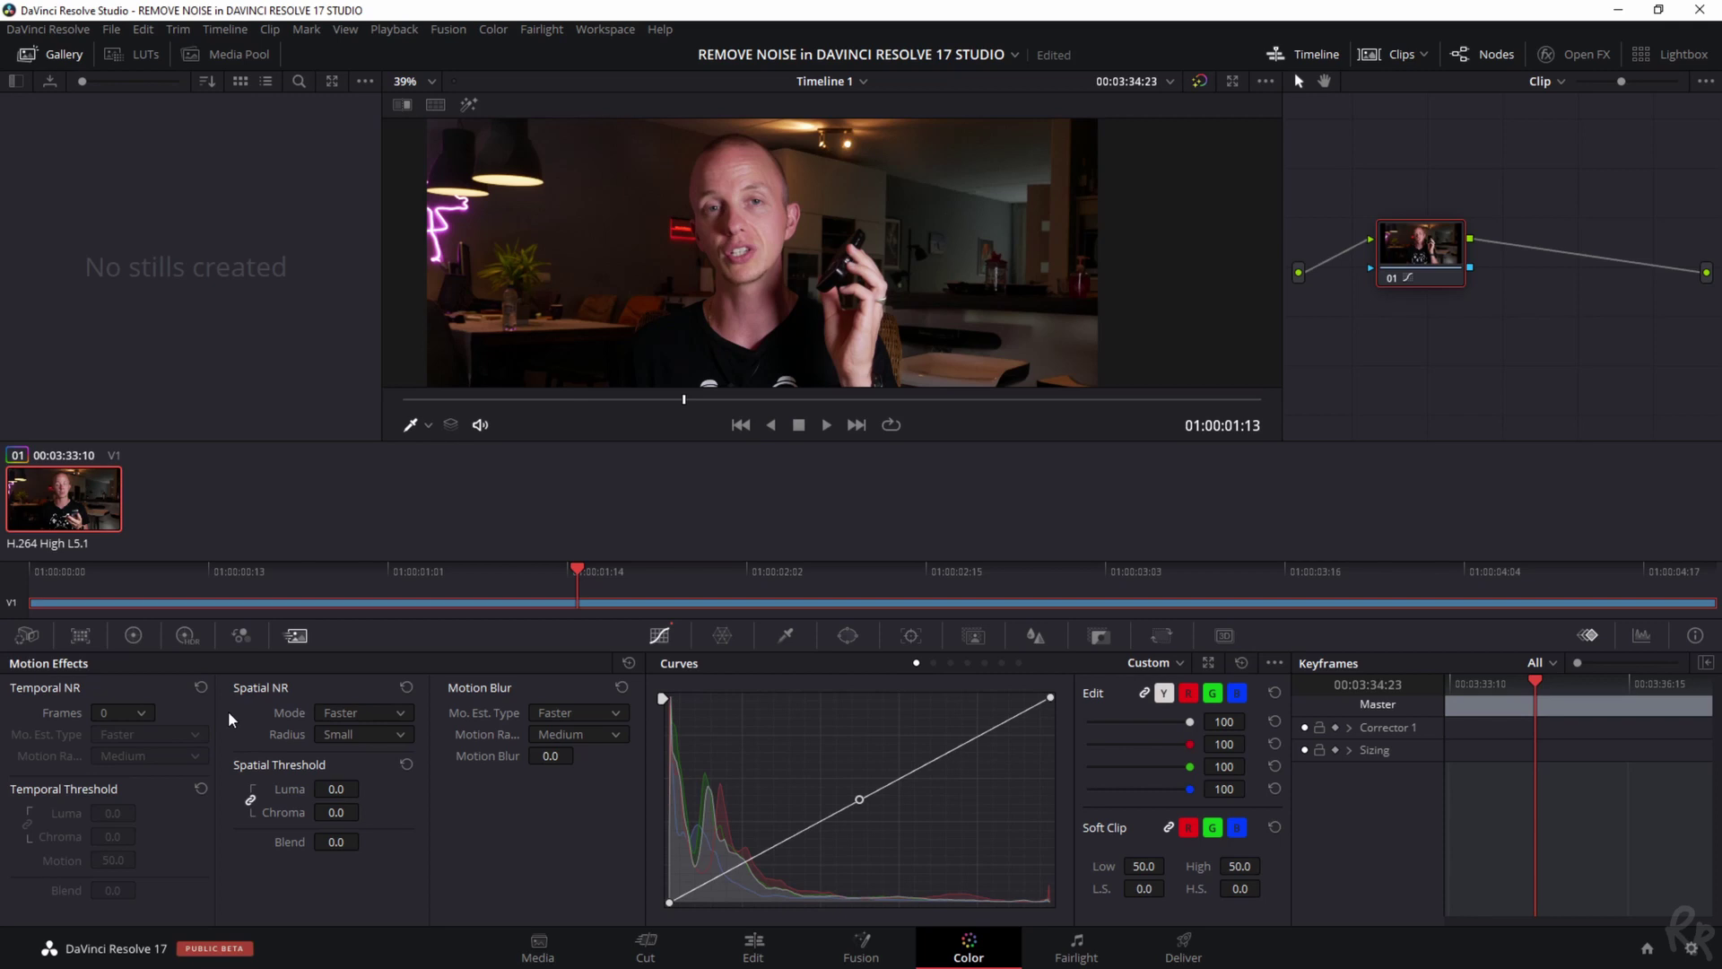
left_click(102, 715)
Set Temporal NR to 2 frames, Better motion estimation and Medium motion range
left_click(111, 781)
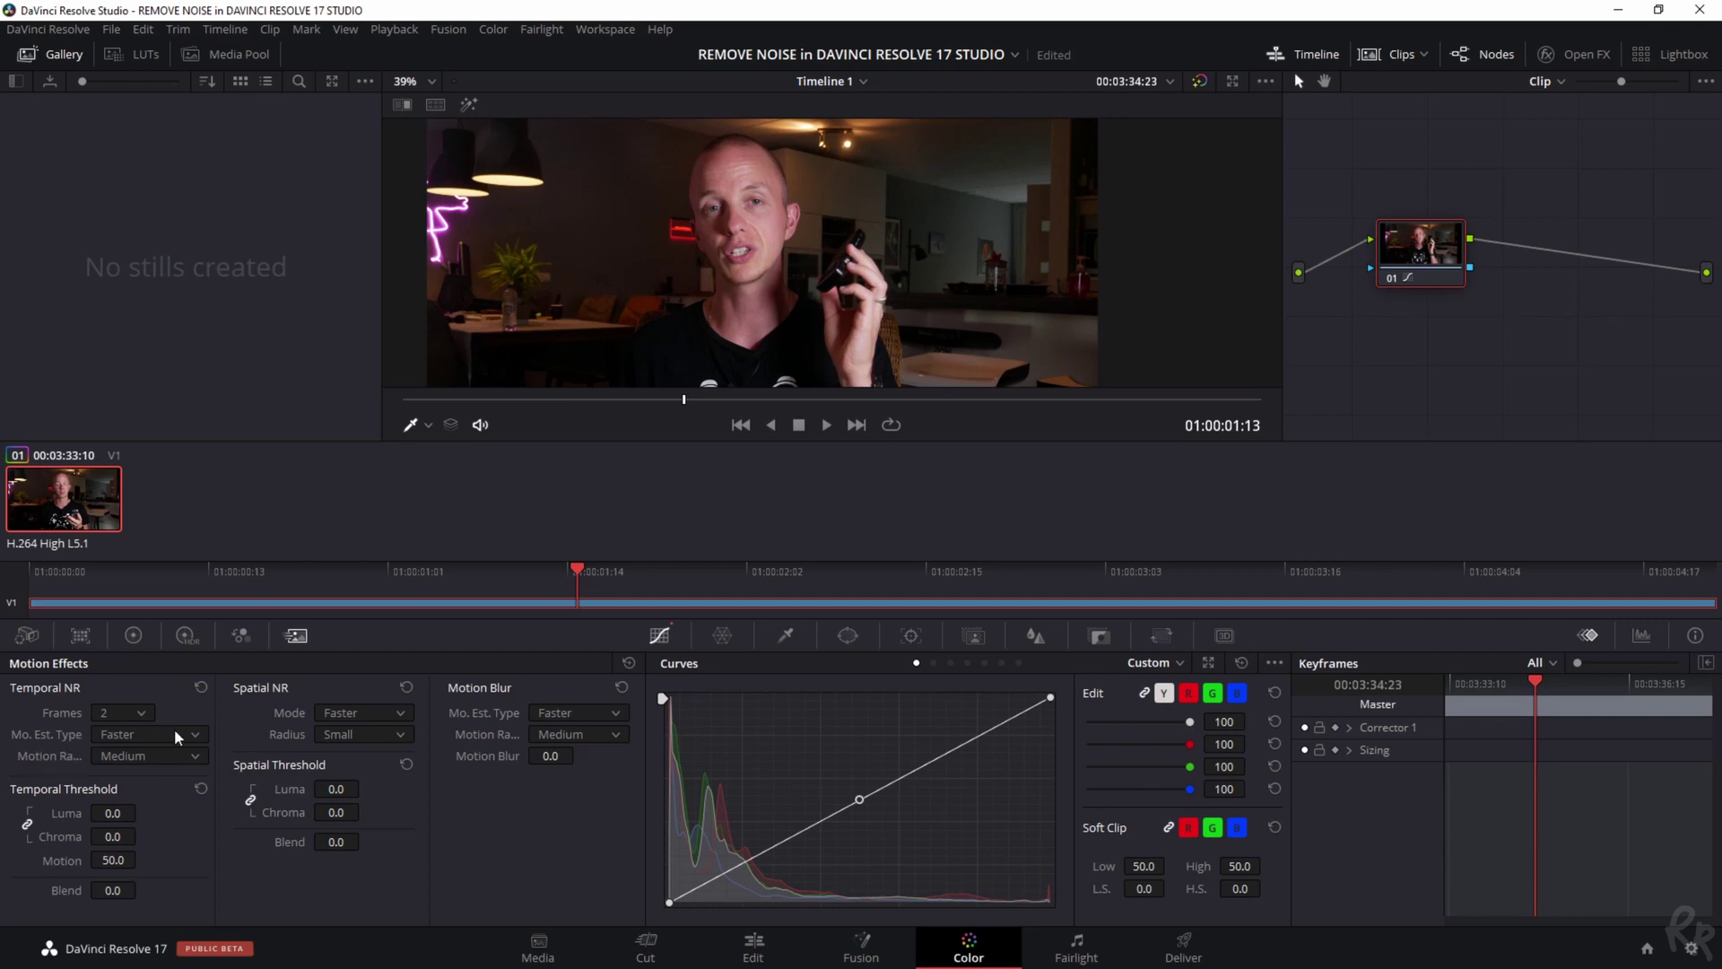
left_click(110, 733)
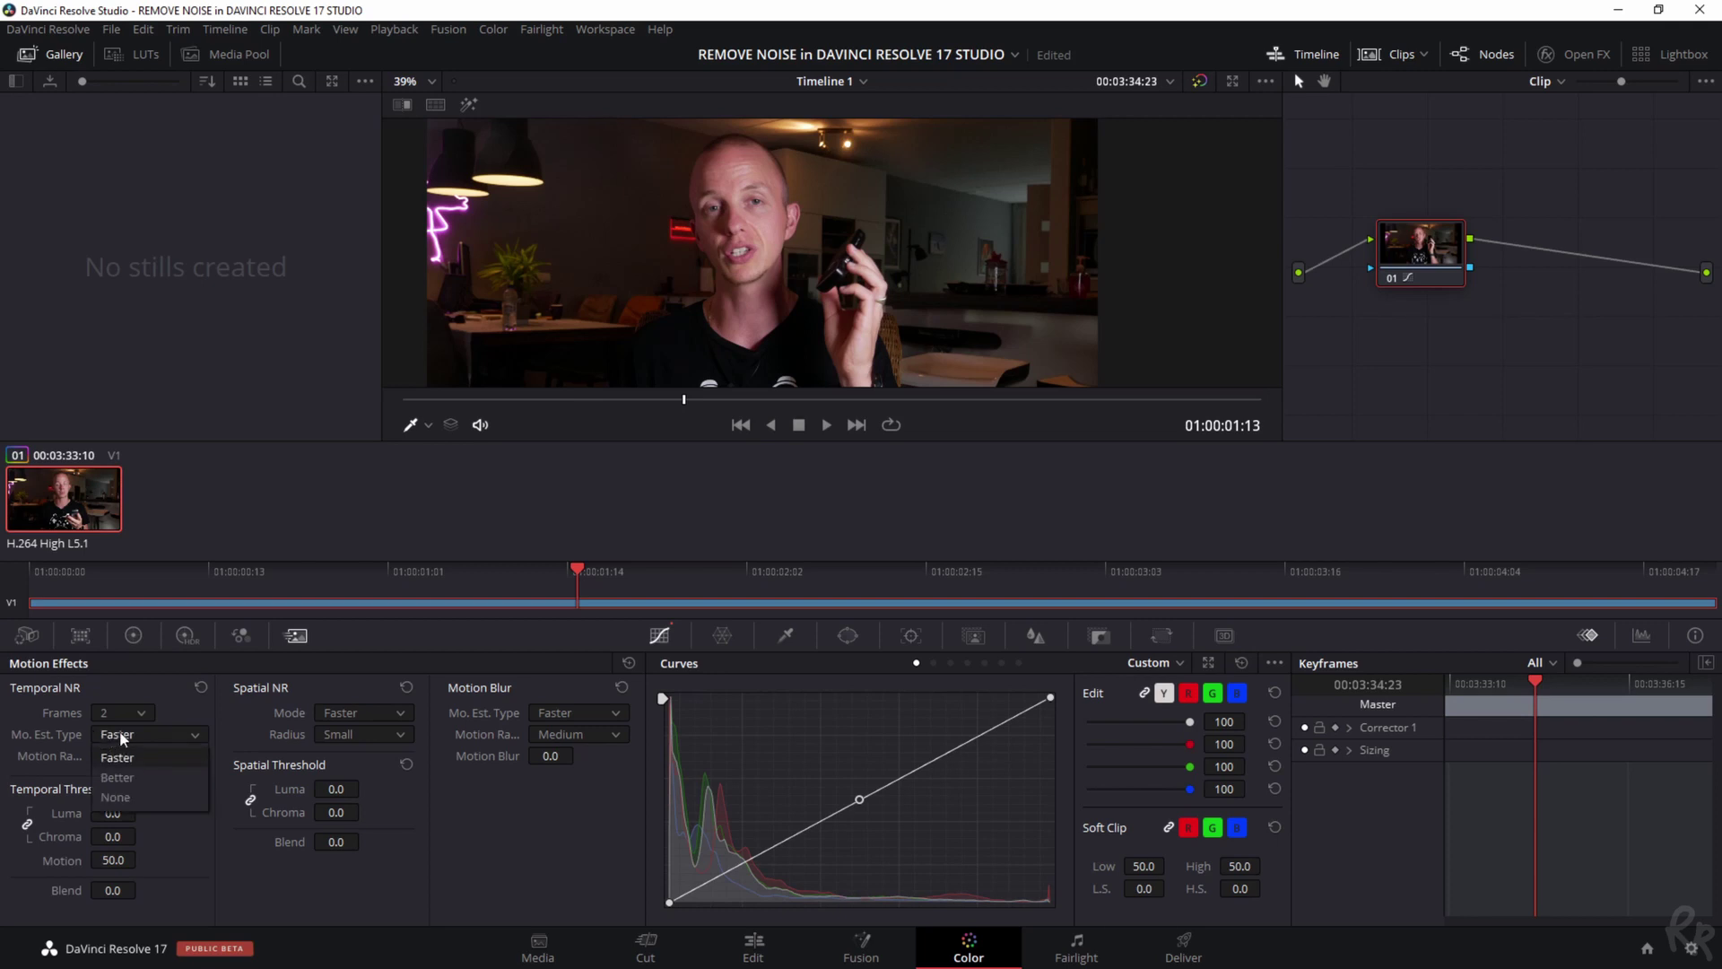
left_click(117, 777)
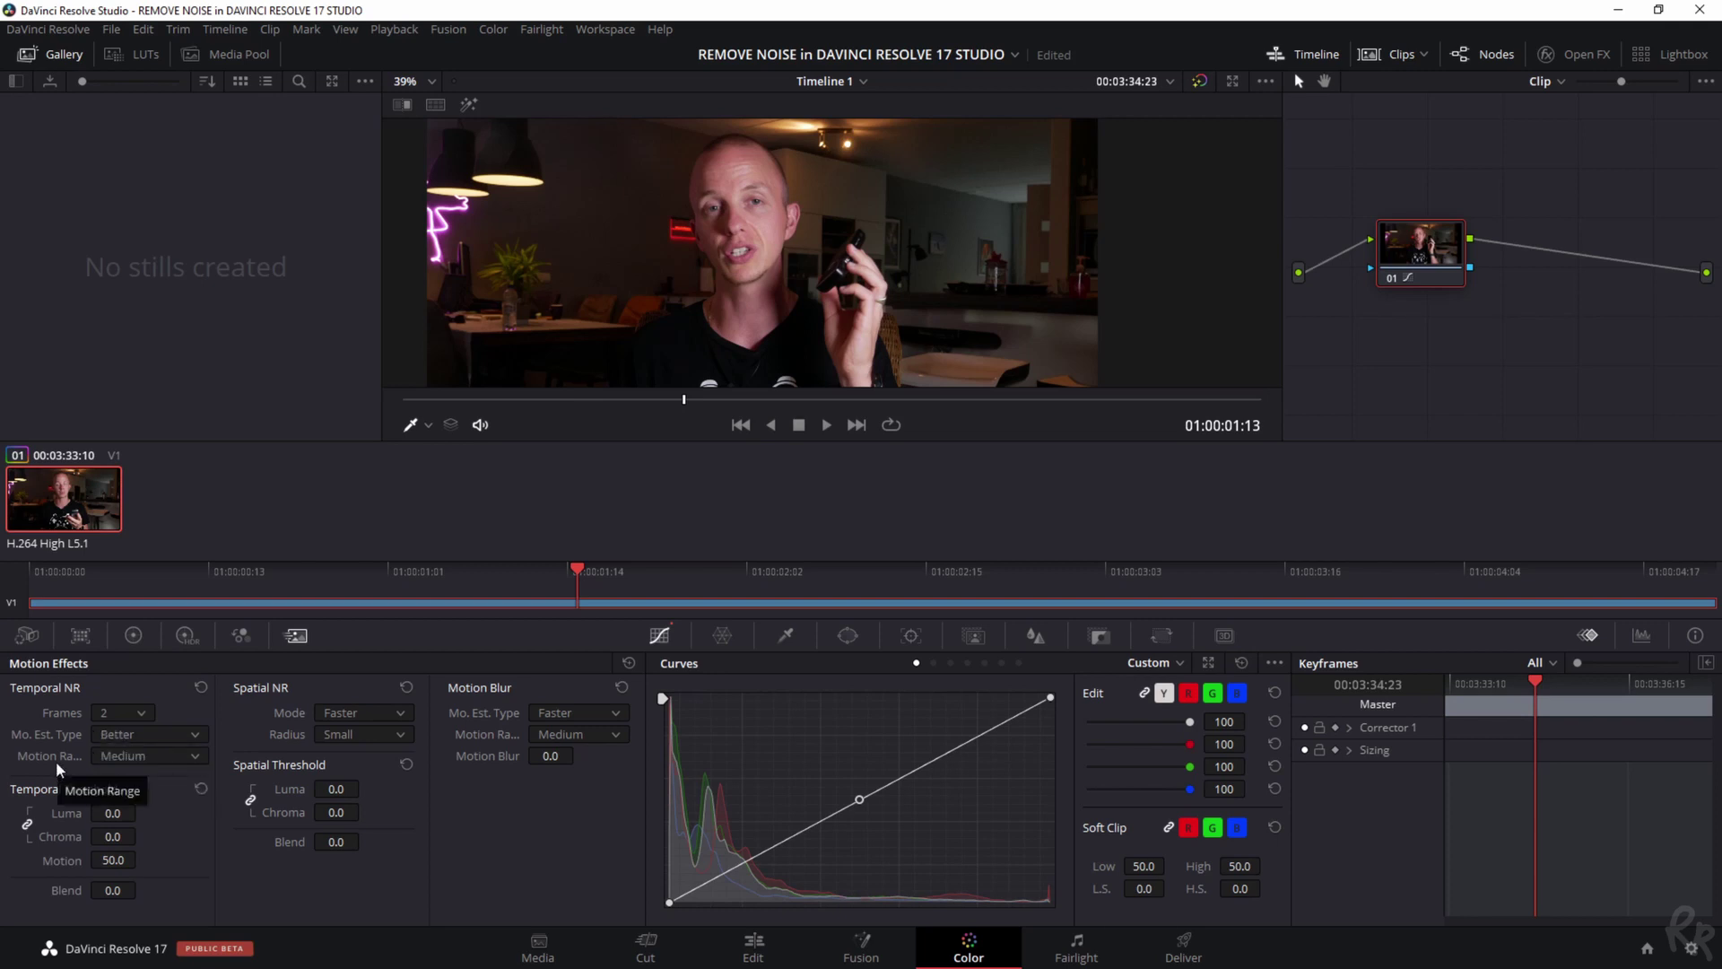
left_click(127, 754)
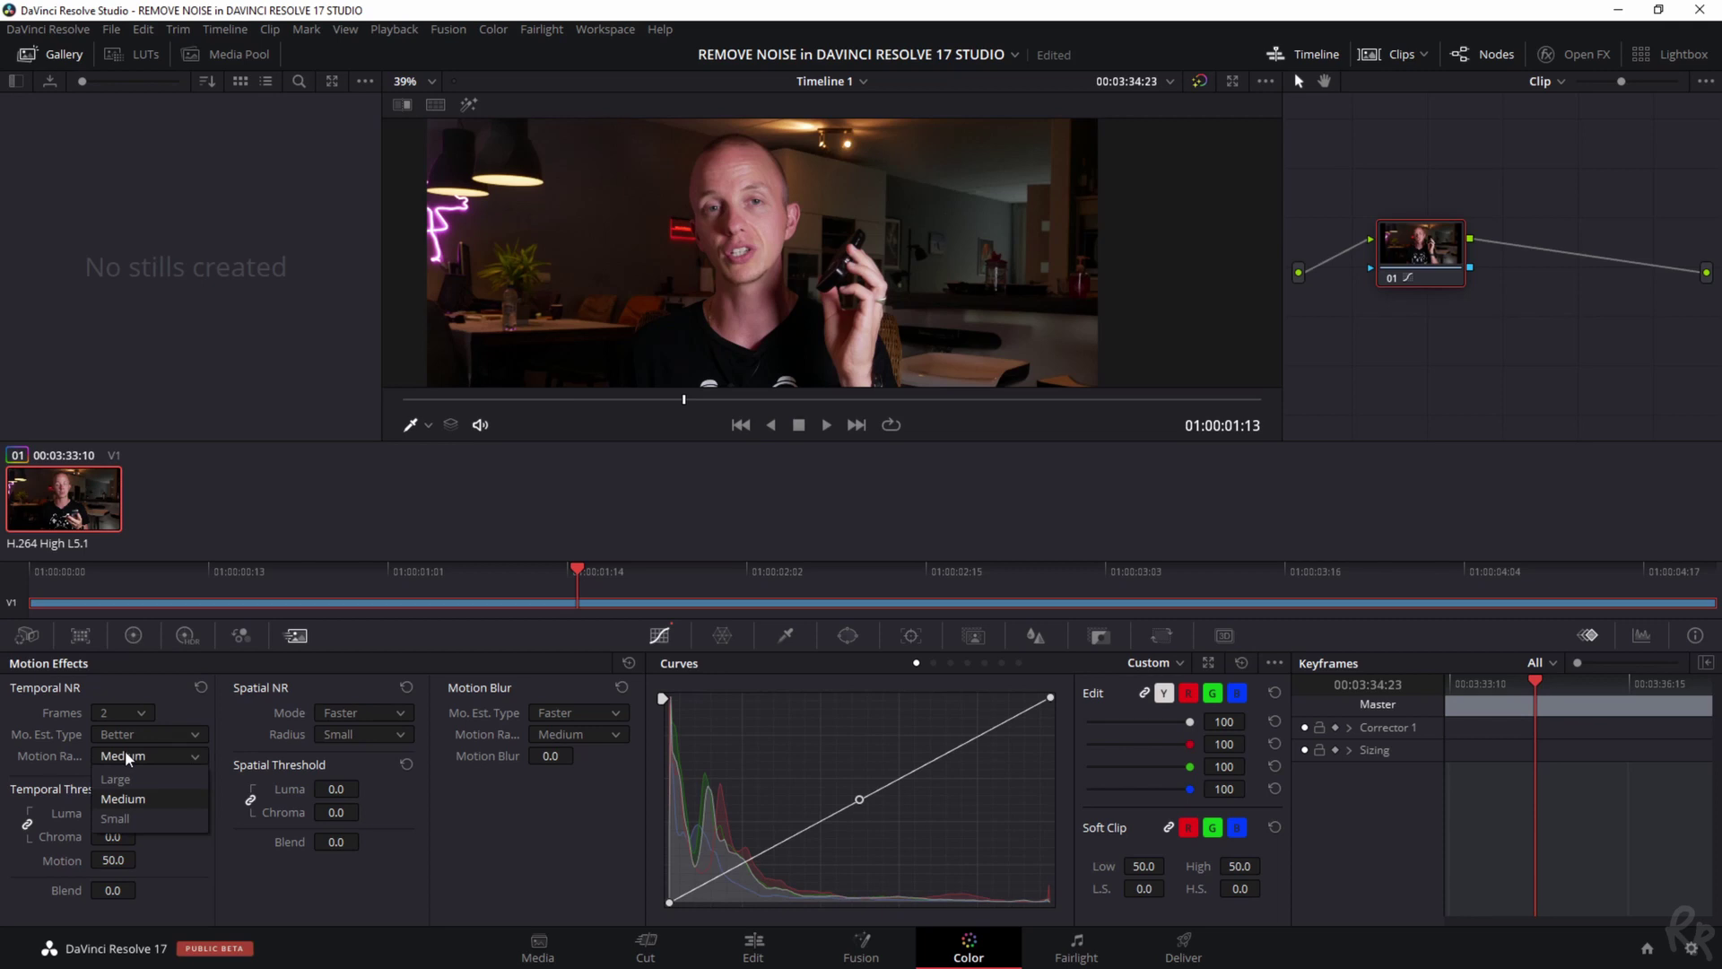
left_click(142, 799)
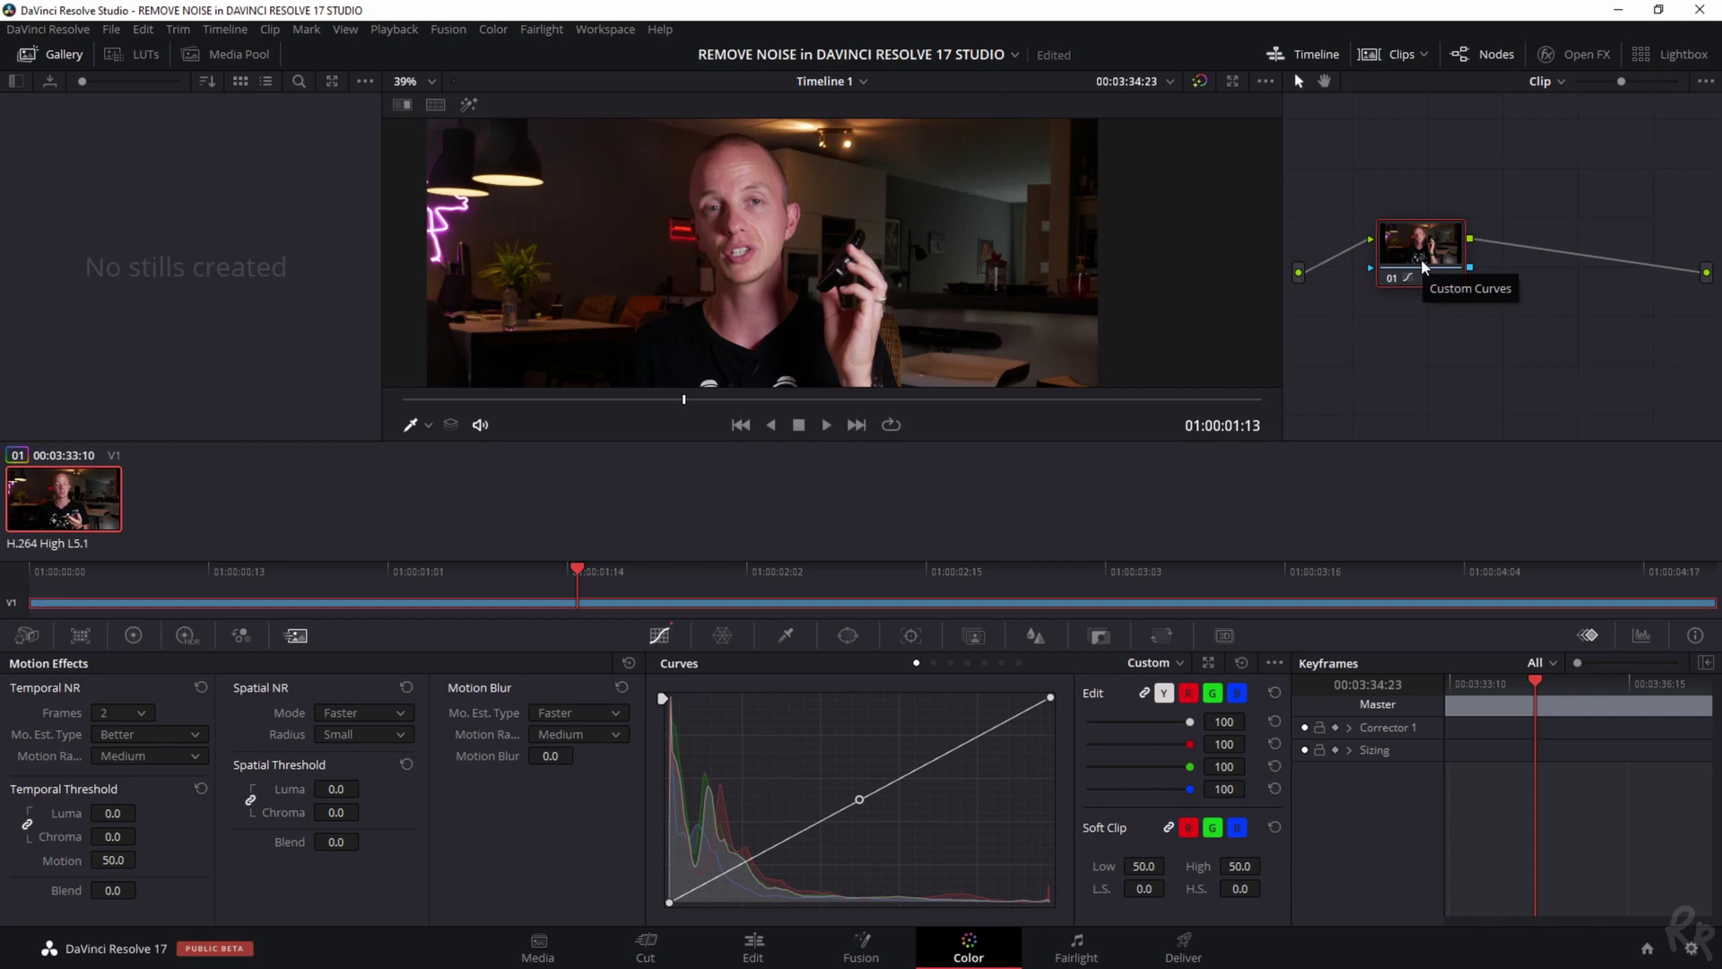
Add a serial node with Alt+S and label node 01 'NR'
key("alt+s")
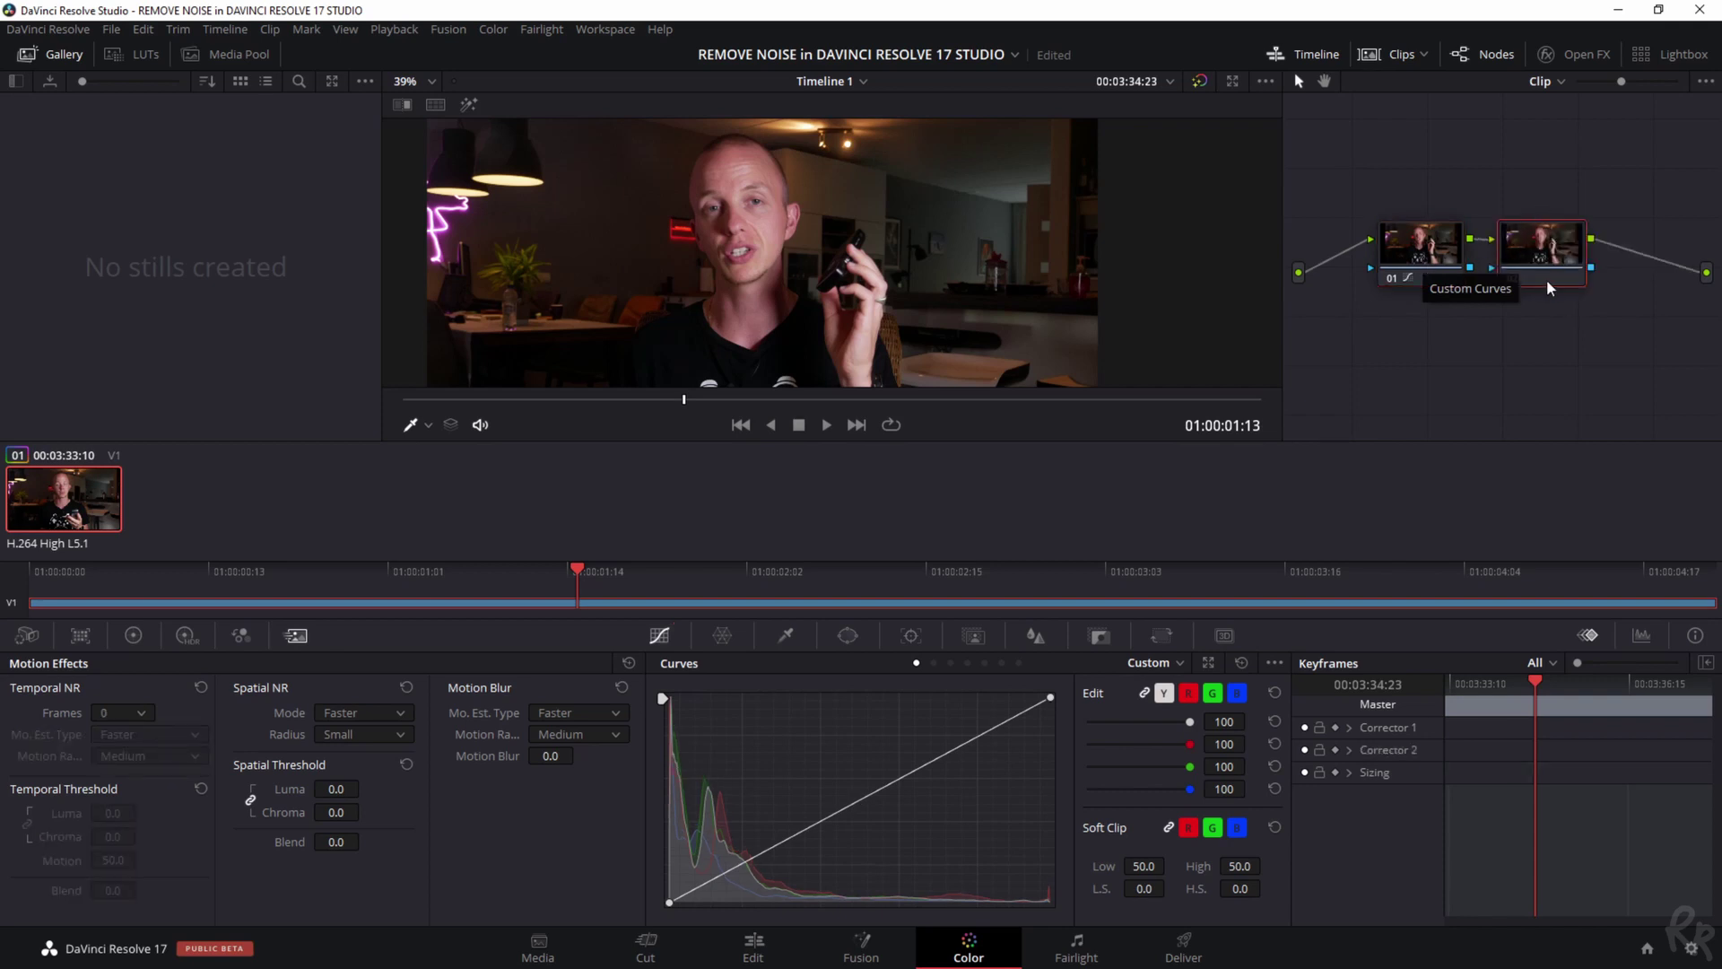
left_click(1419, 258)
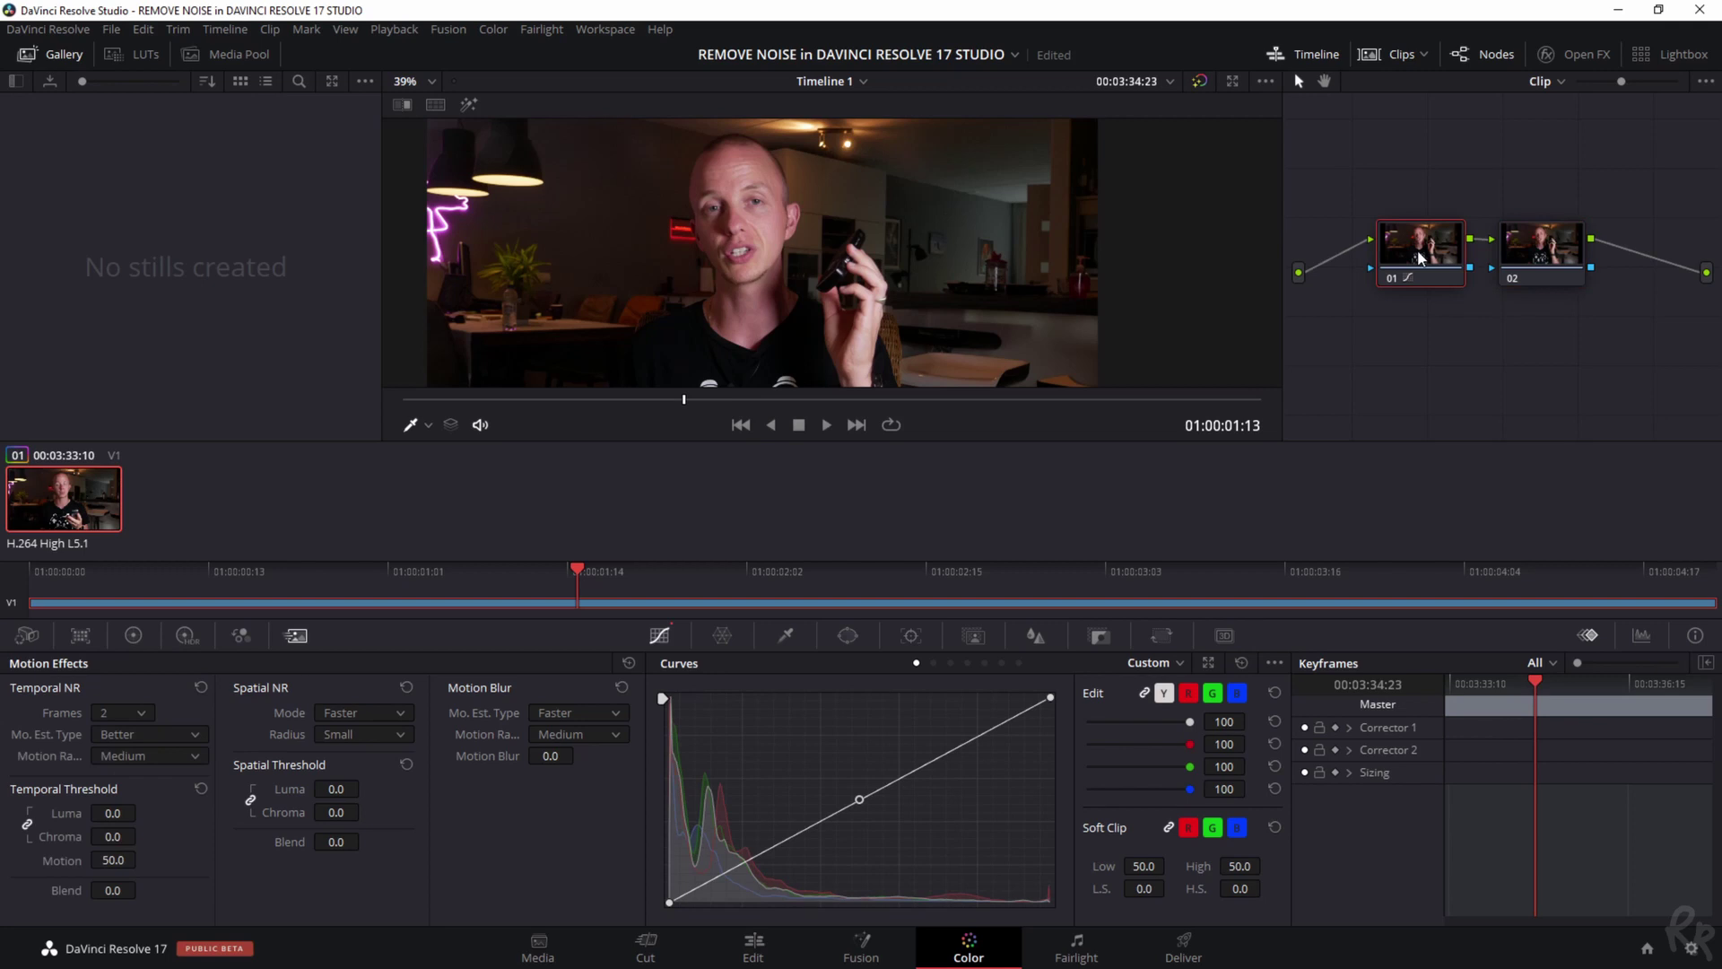
right_click(1419, 257)
key("Escape")
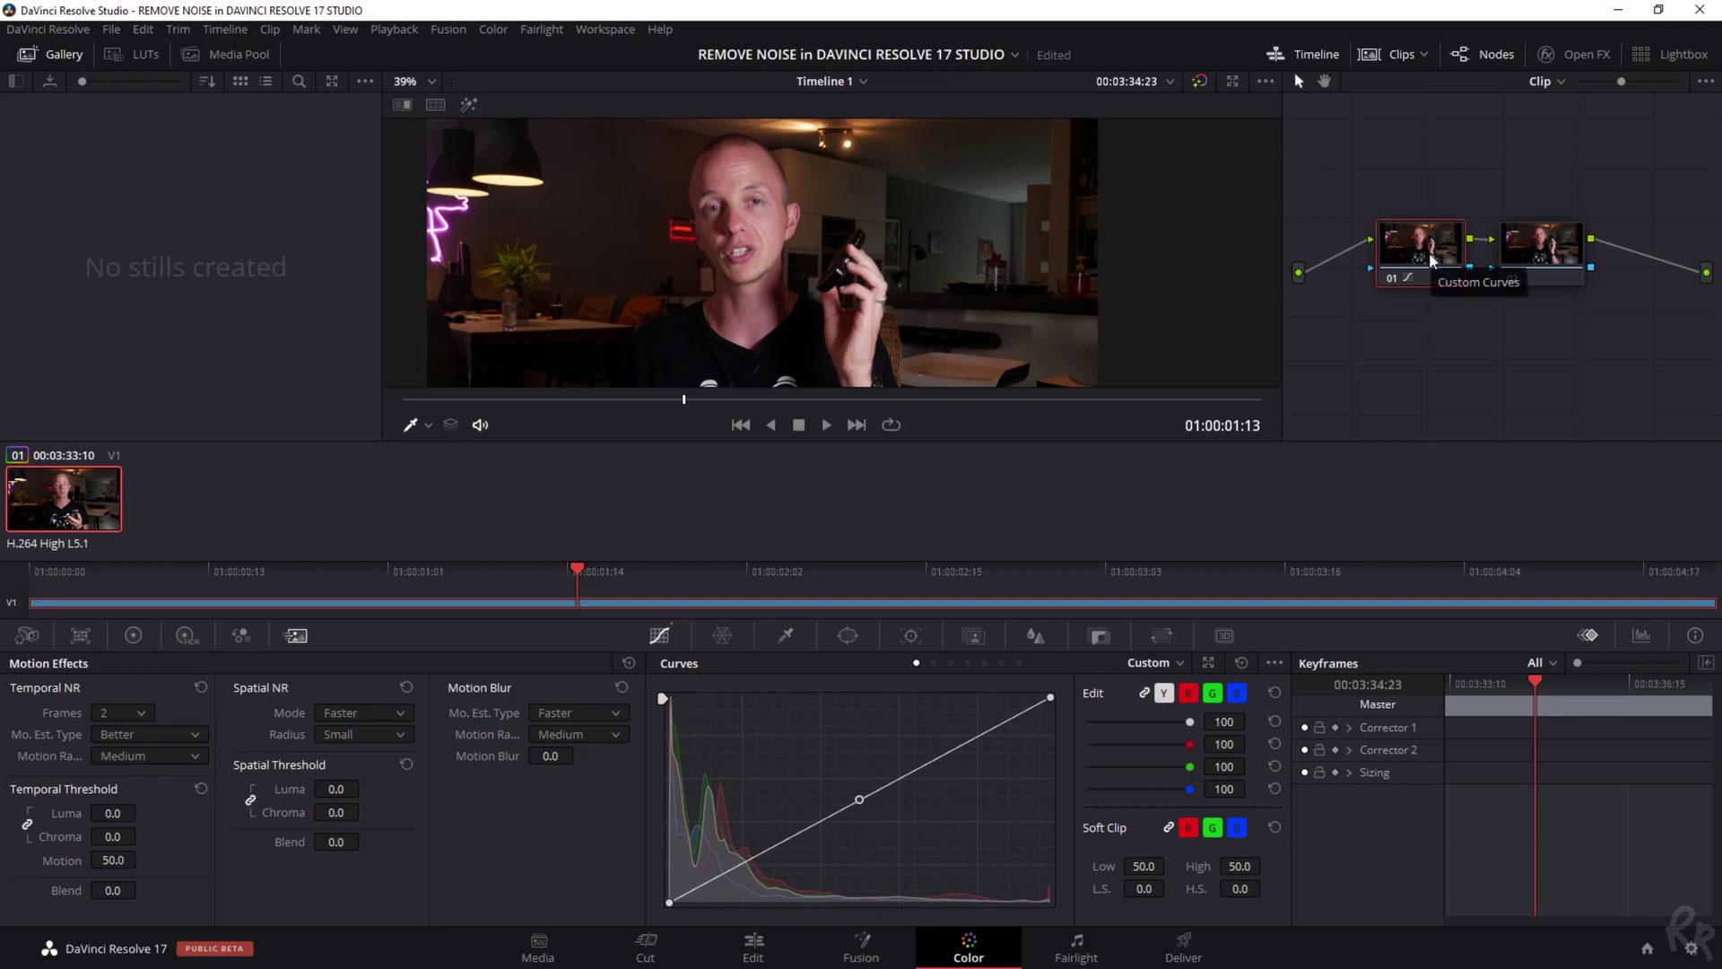
right_click(1431, 259)
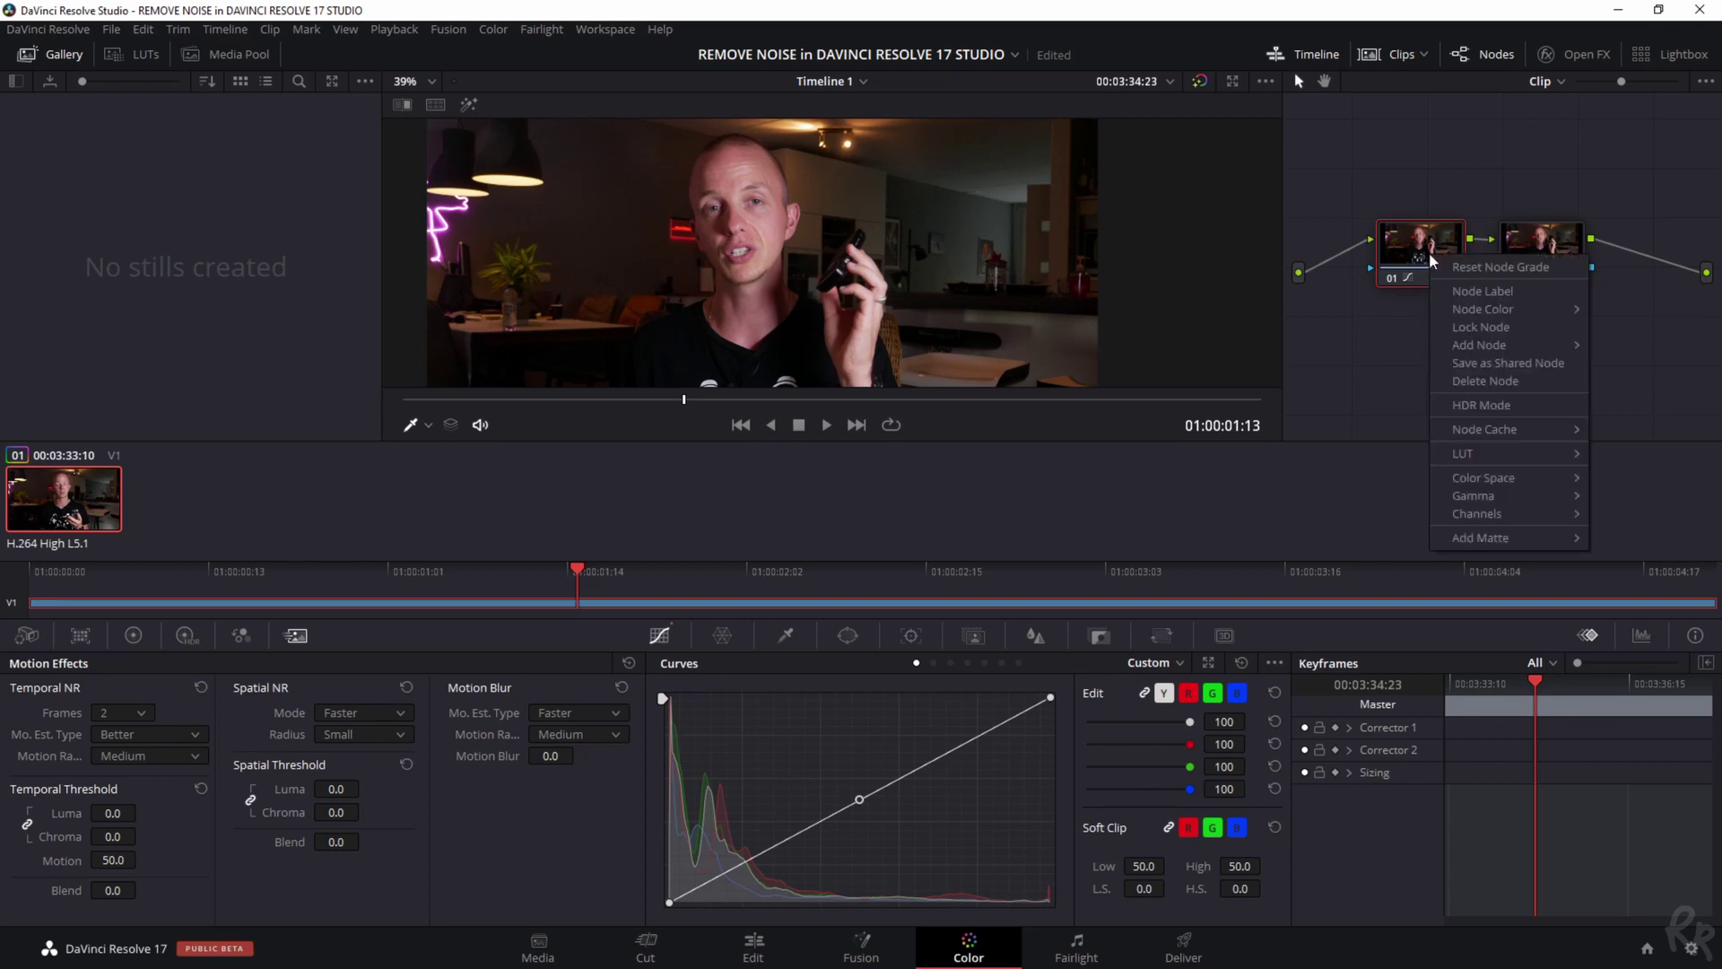
left_click(1481, 292)
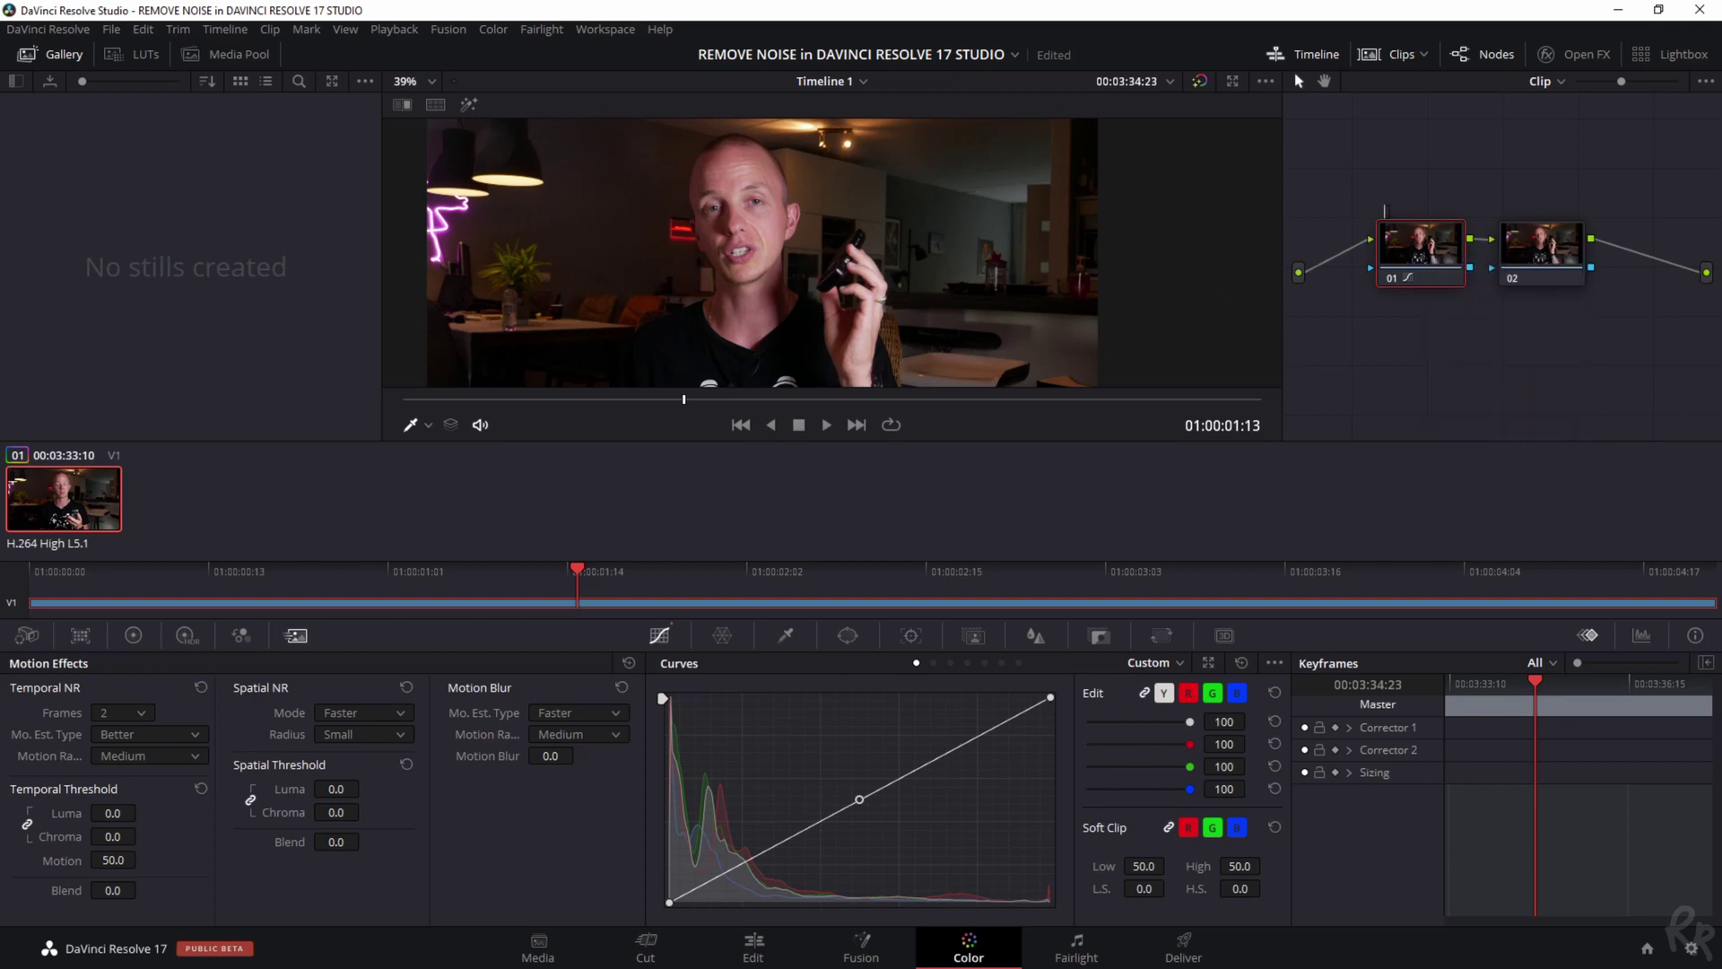
type("NR")
key("Return")
Zoom the viewer onto the lamps and face, then raise the Temporal Threshold after one reset
scroll(677, 190, "up", 5)
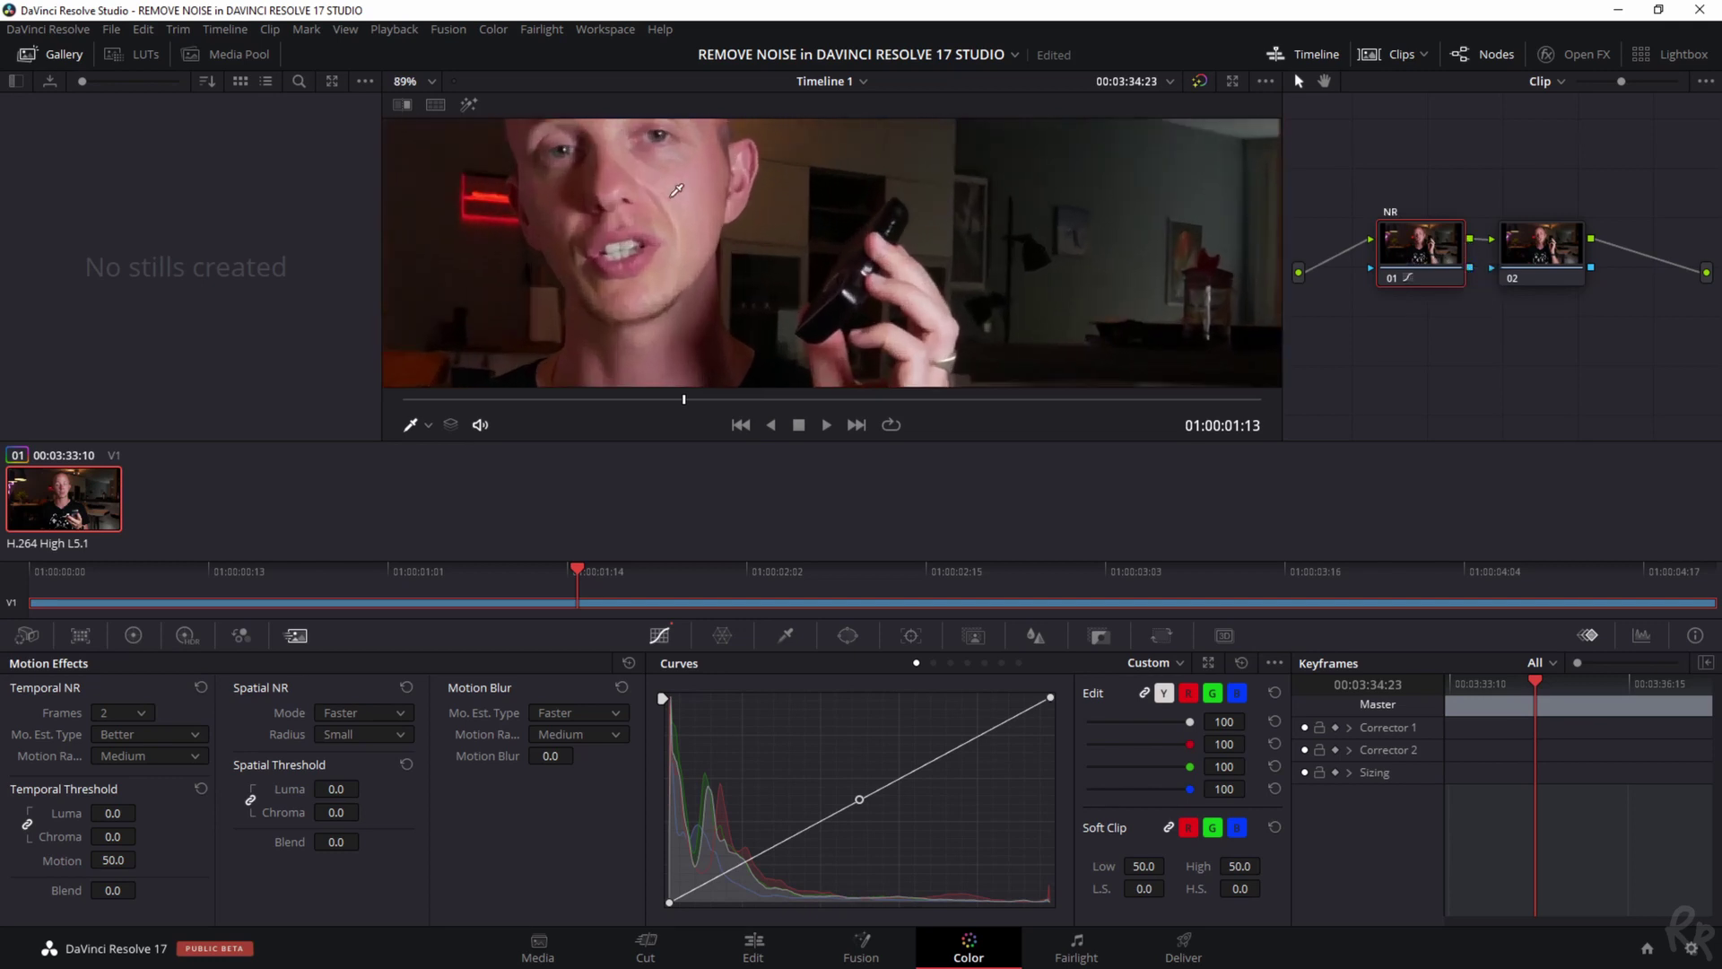
scroll(677, 190, "up", 2)
left_click_drag(677, 190, 1019, 248)
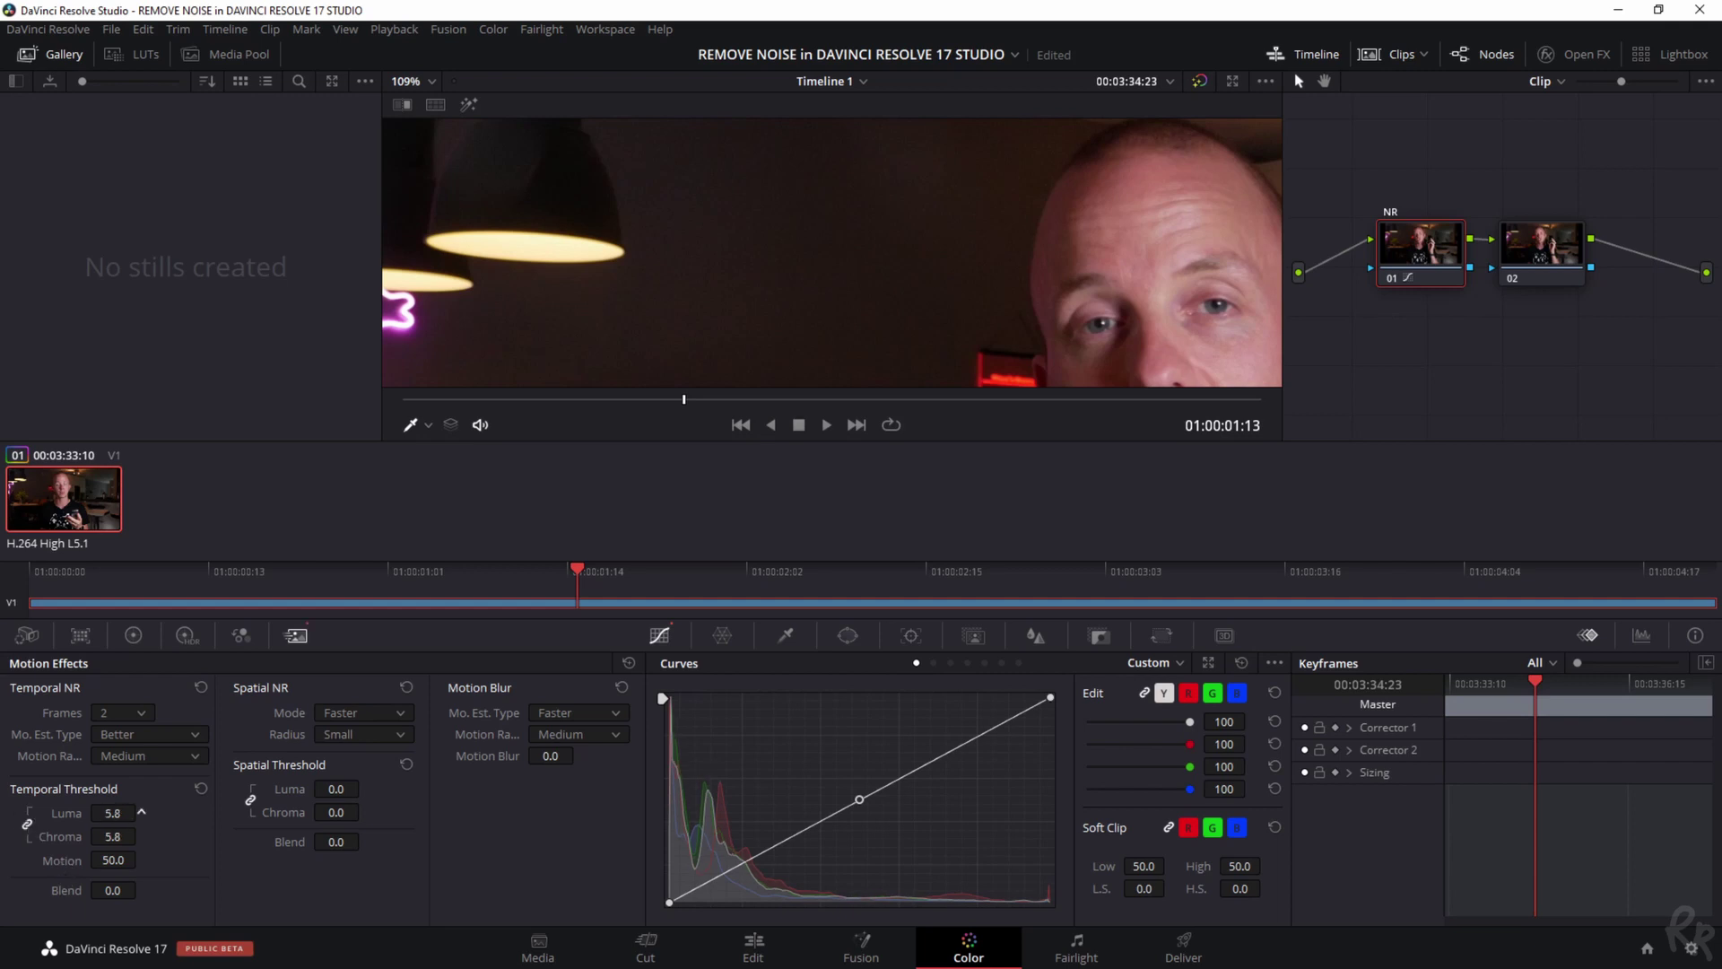
mouse_move(109, 815)
left_mouse_down()
mouse_move(140, 812)
mouse_move(113, 819)
left_mouse_up()
left_click(200, 788)
left_click_drag(113, 813, 141, 812)
Reset the Temporal Threshold, toggle the Luma/Chroma link, and raise Luma alone to 34.6
left_click(198, 787)
left_click_drag(141, 812, 224, 806)
left_click(26, 824)
left_click_drag(97, 813, 141, 812)
left_click_drag(115, 813, 131, 813)
scroll(1038, 285, "down", 3)
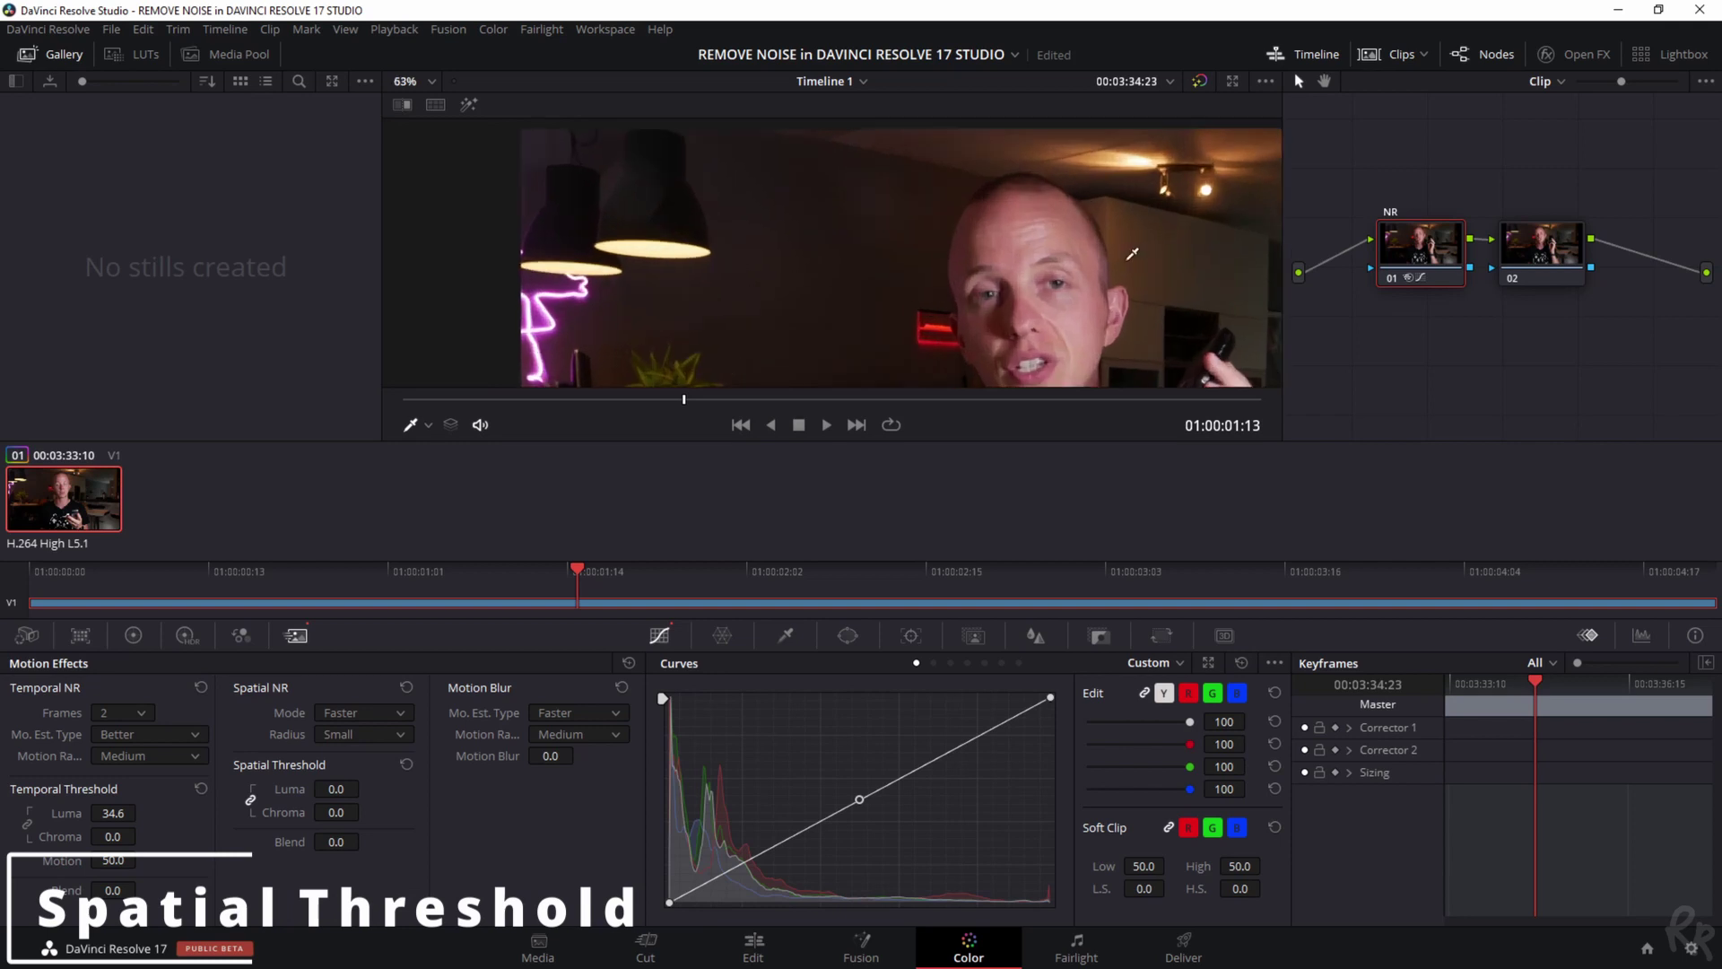
scroll(1132, 254, "up", 3)
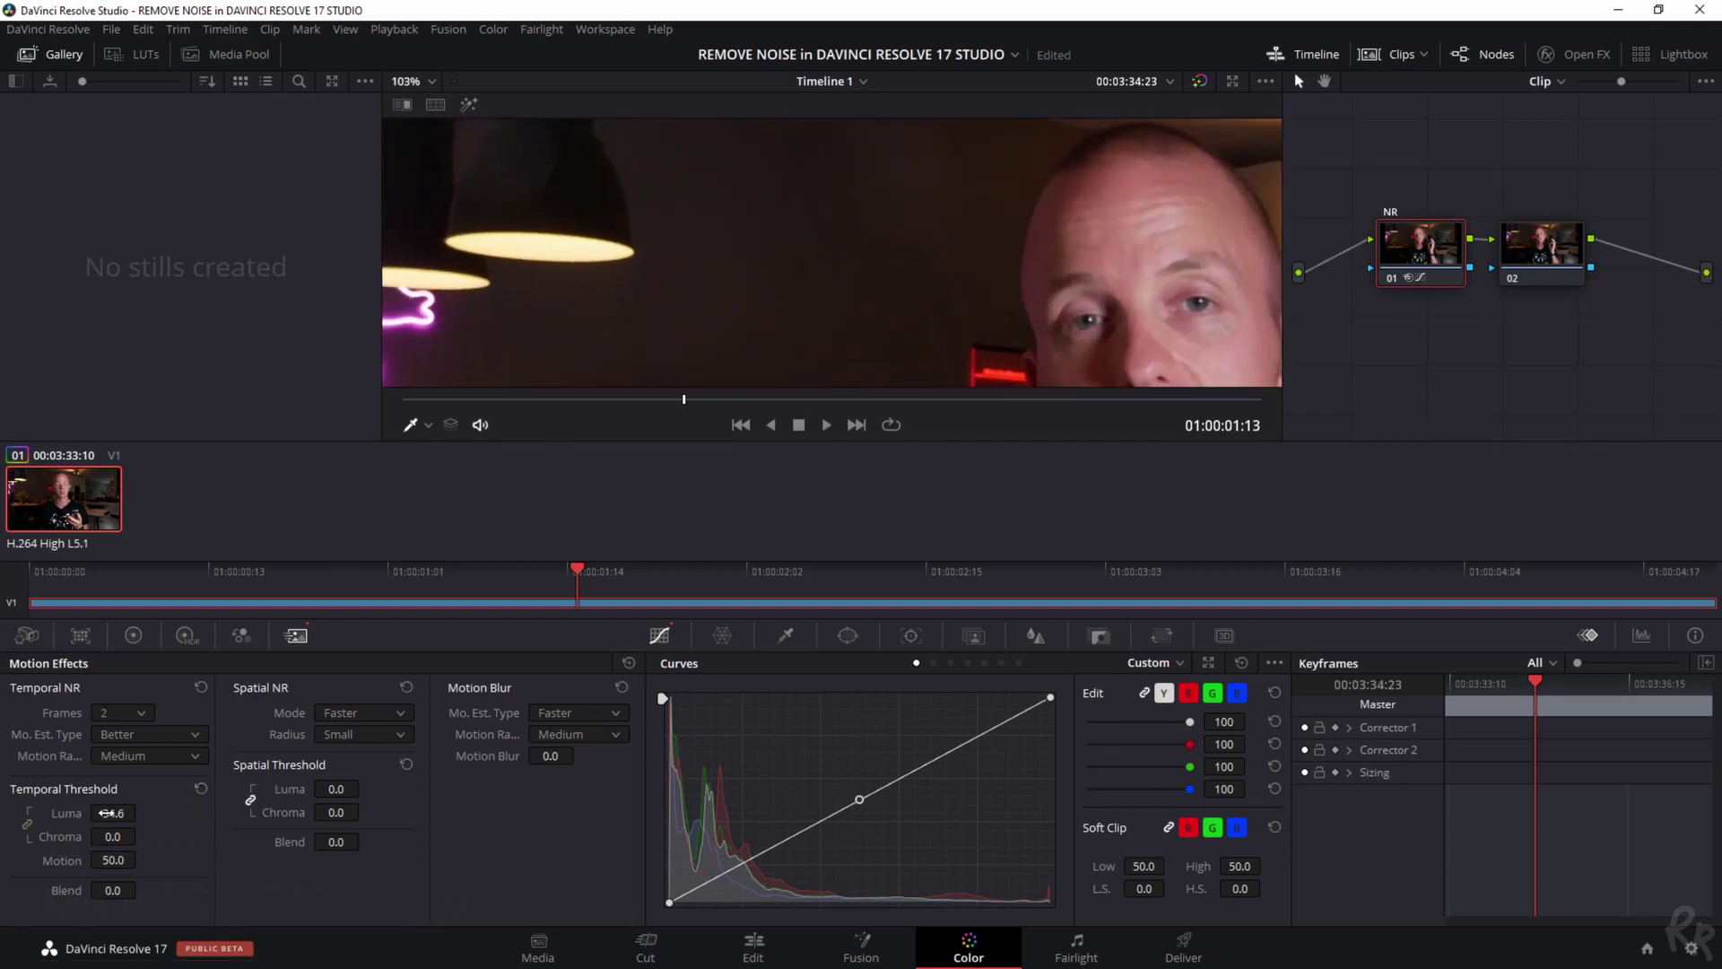
Reset temporal luma, preview Spatial Threshold Luma and Chroma at 100, then reset both to 0
left_click(201, 788)
left_click_drag(365, 790, 365, 789)
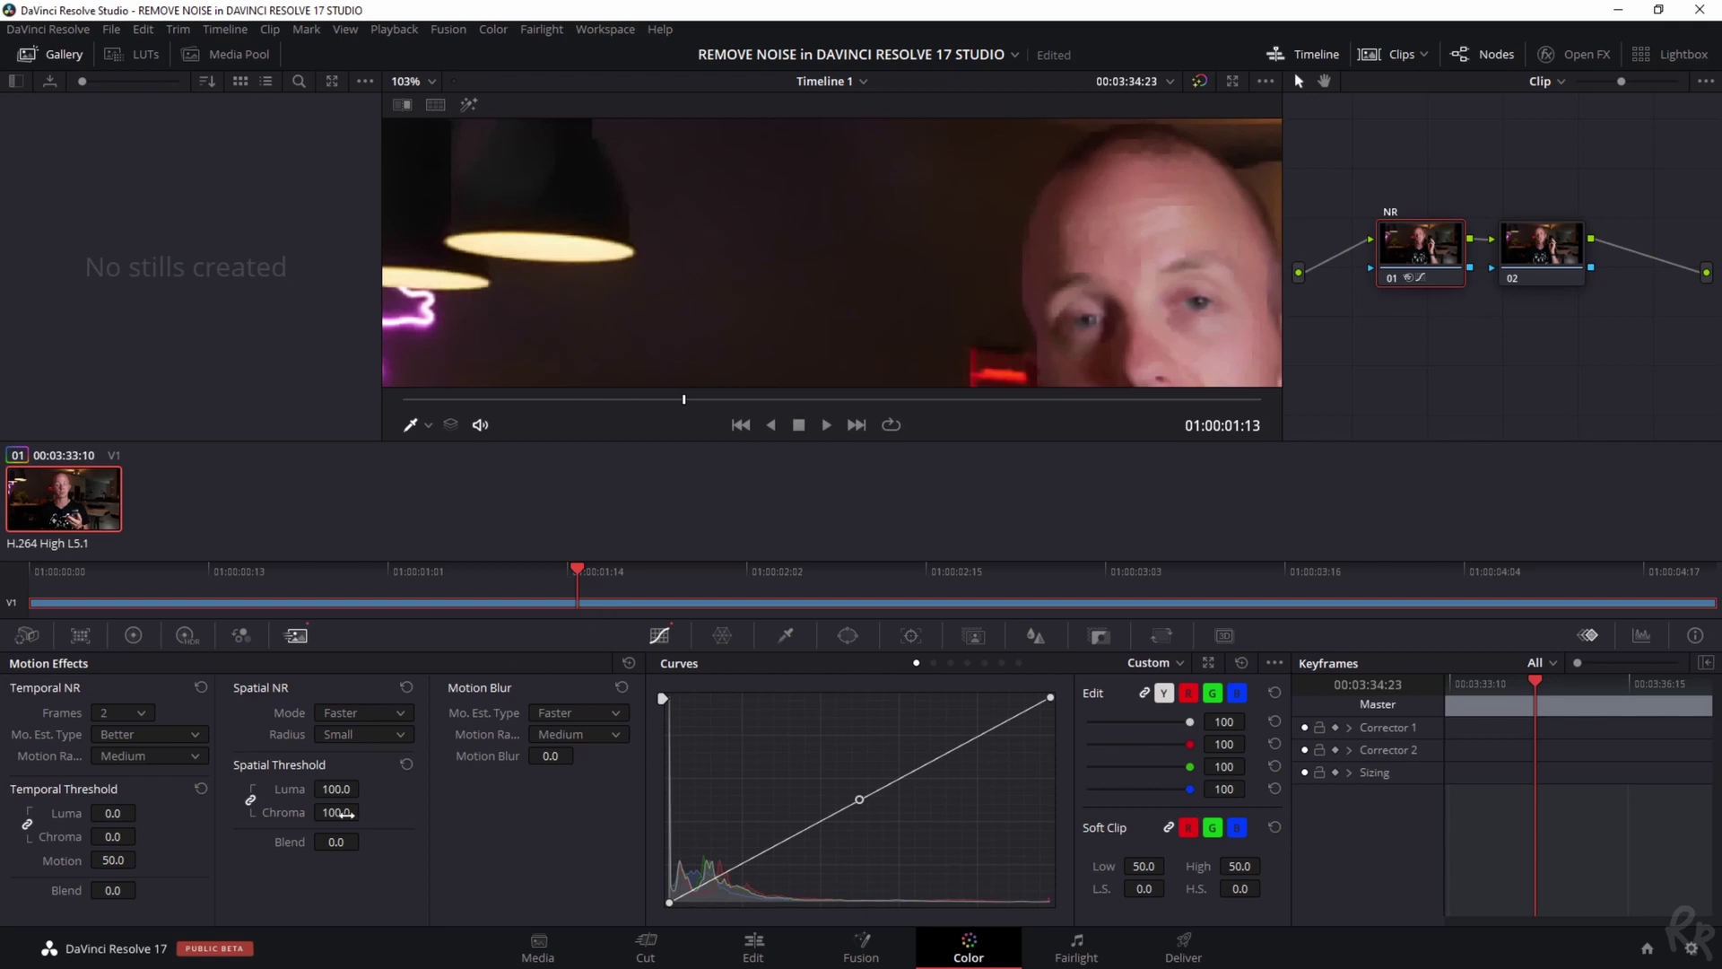
left_click(408, 762)
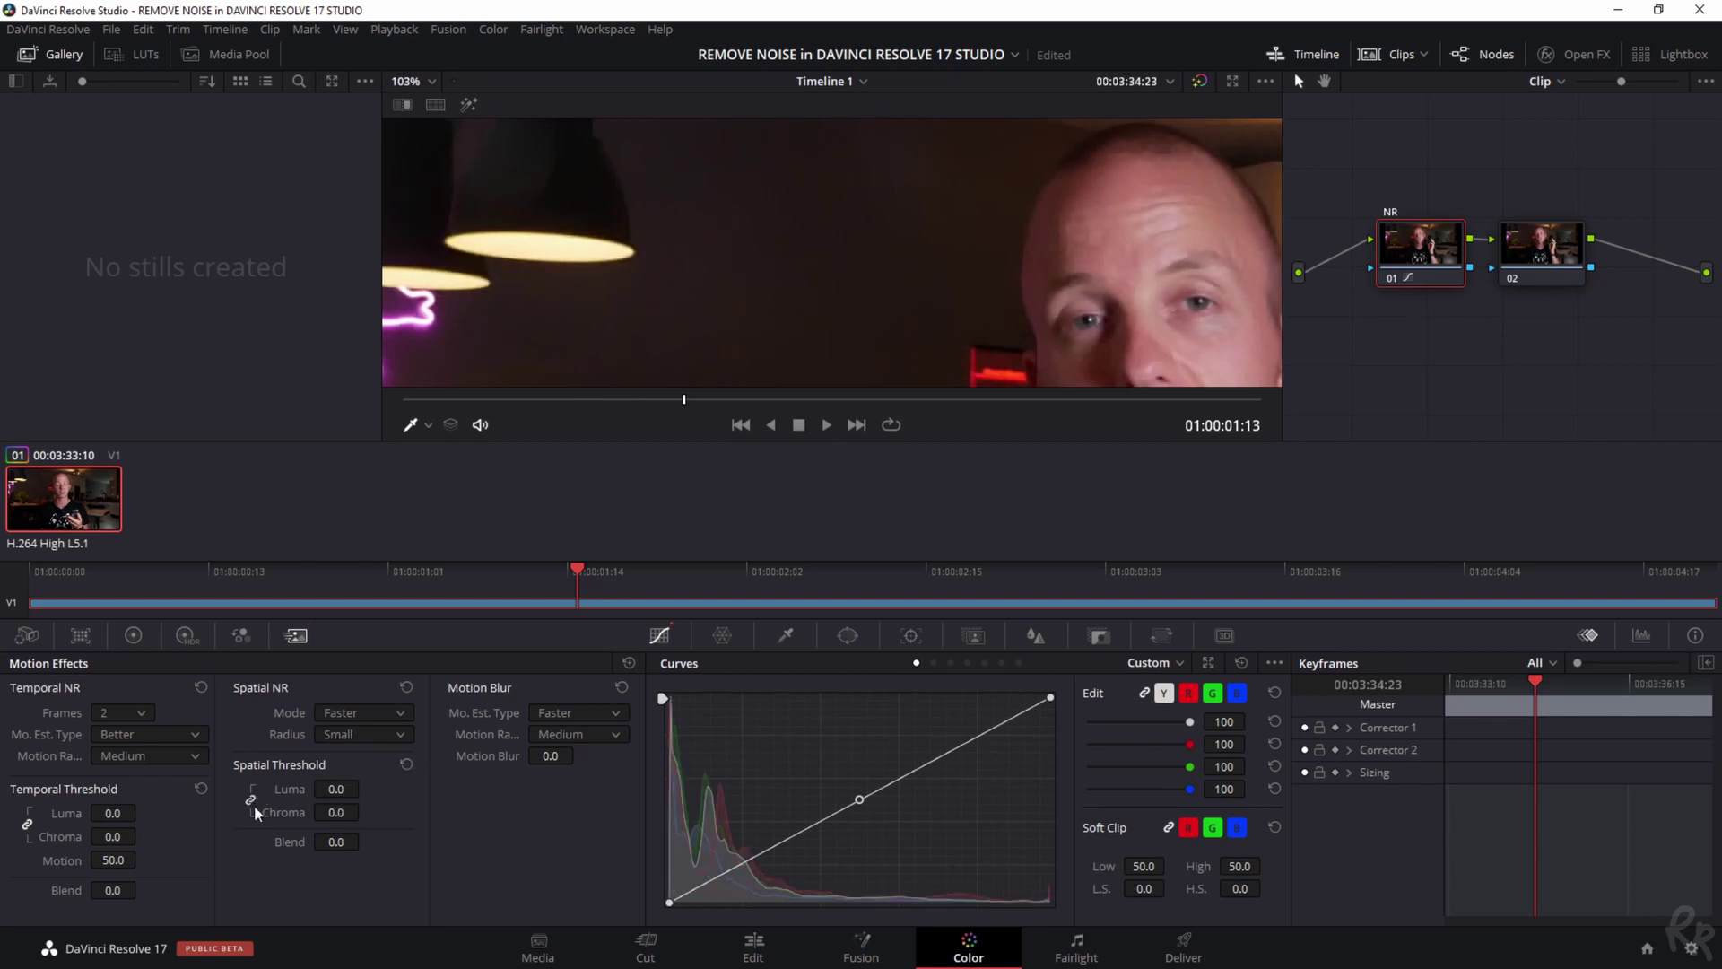
left_click_drag(334, 788, 365, 789)
left_click(406, 763)
left_click_drag(327, 813, 364, 811)
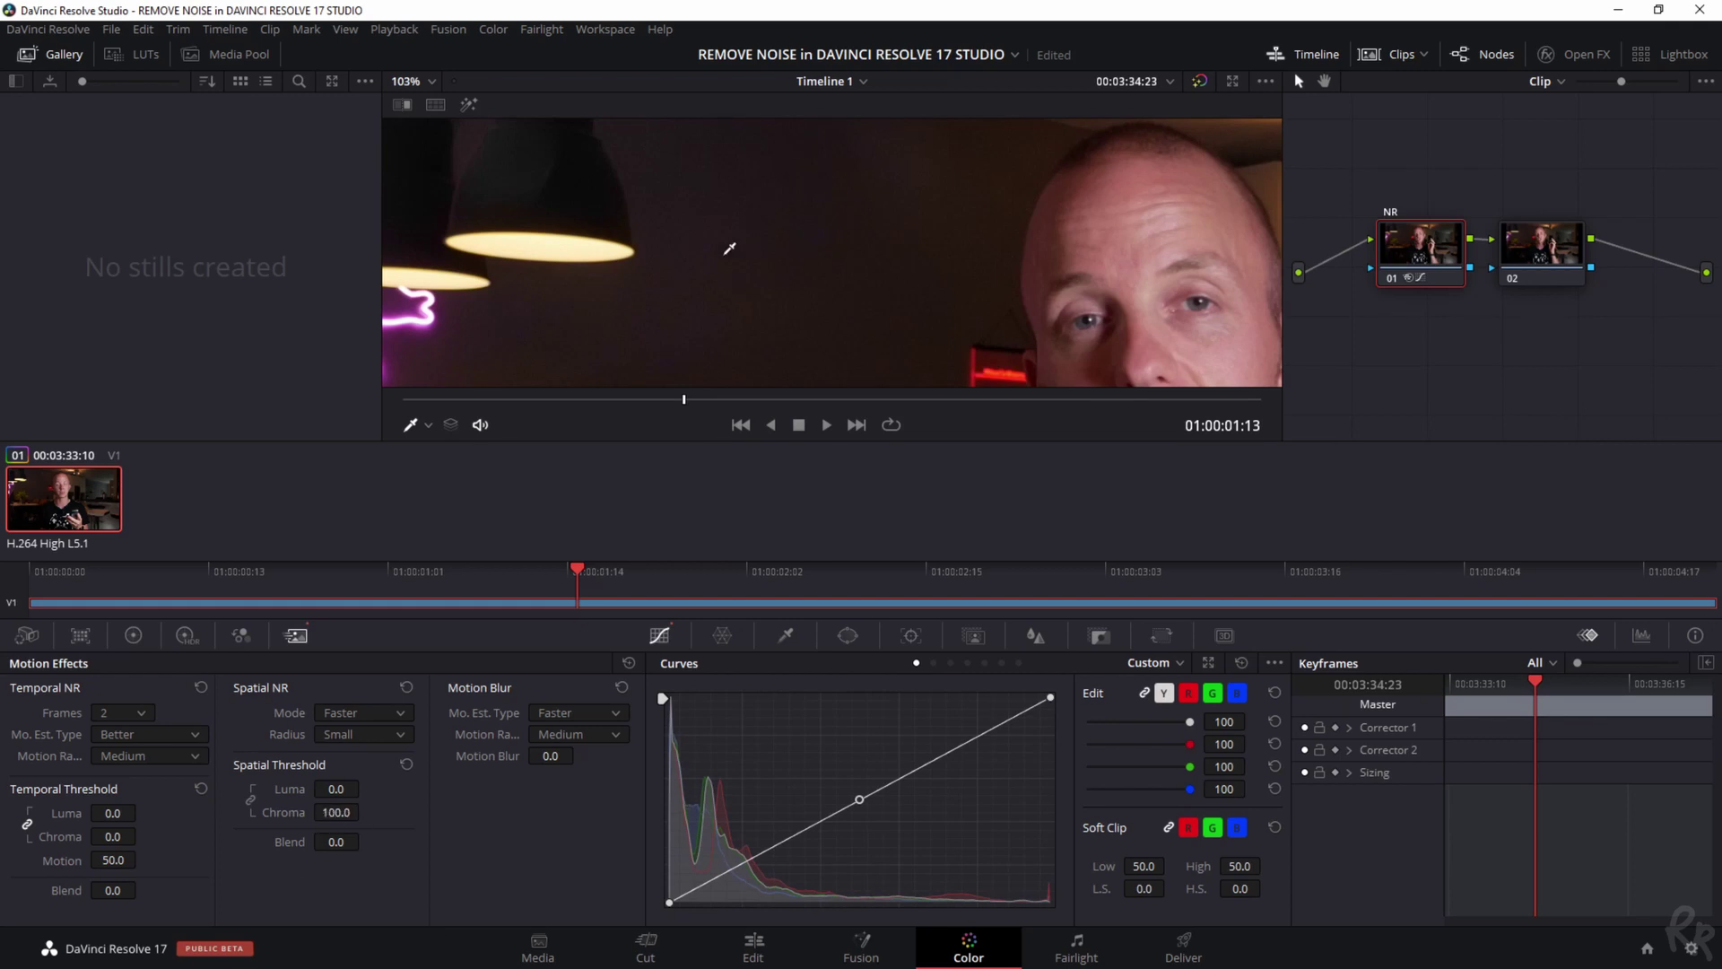
left_click(404, 765)
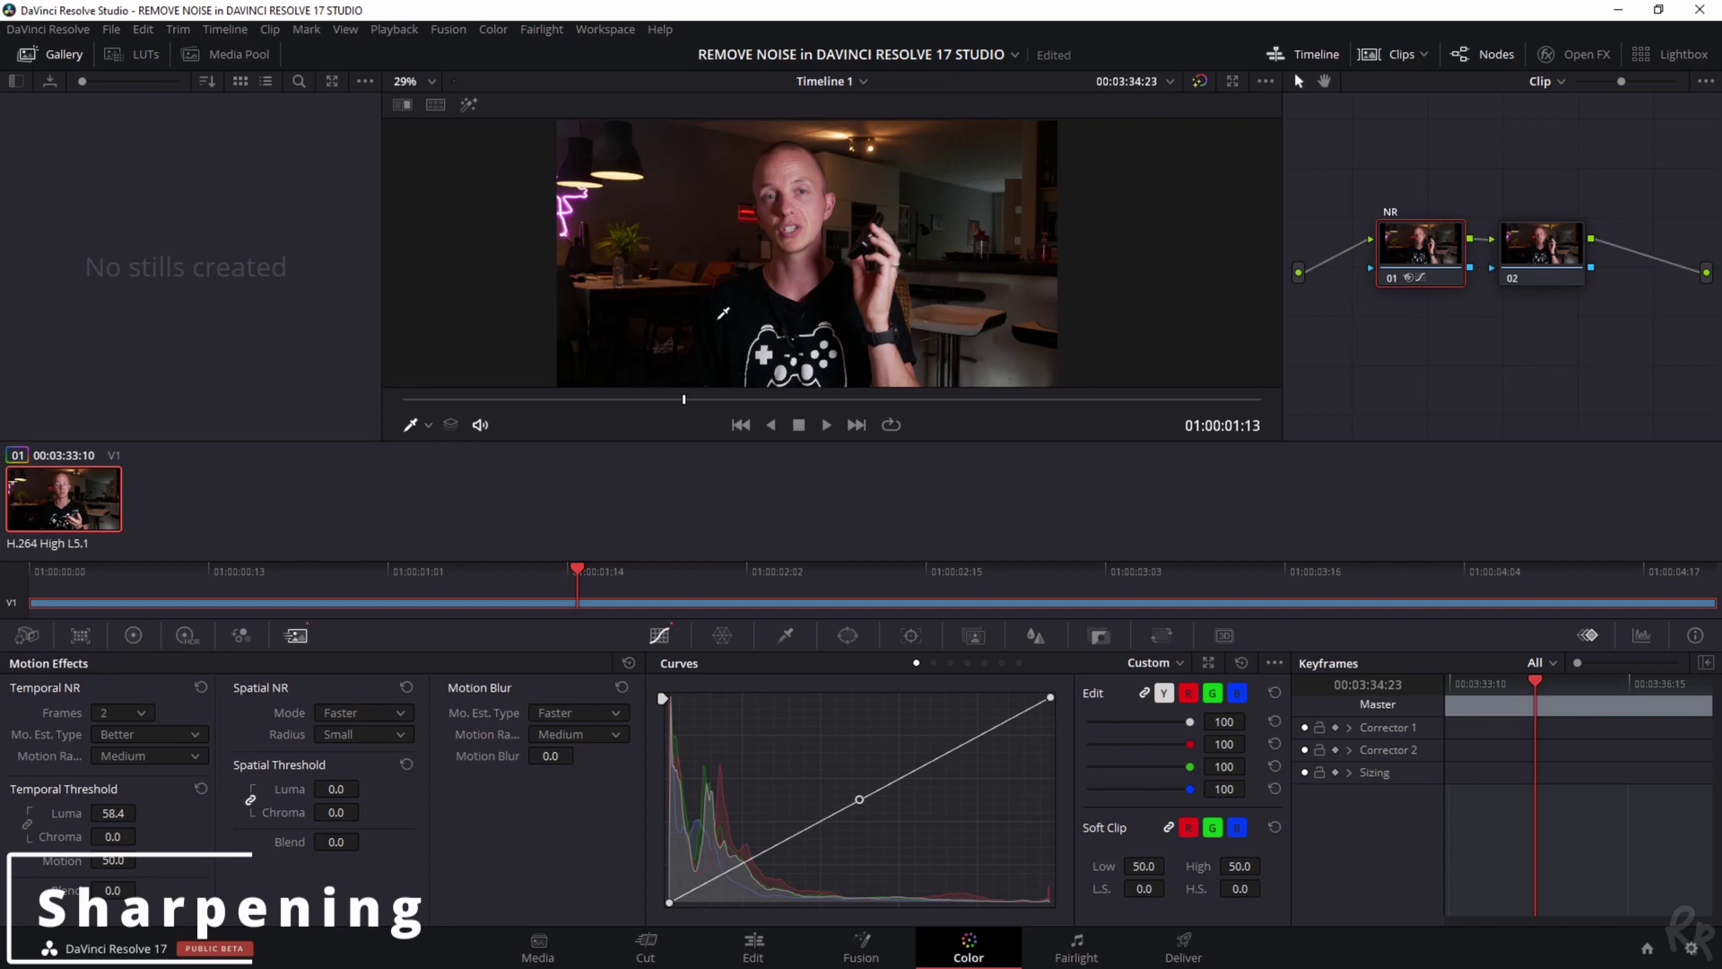
Select node 02 and give it the label 'Sharpening'
scroll(714, 190, "up", 1)
scroll(862, 290, "up", 1)
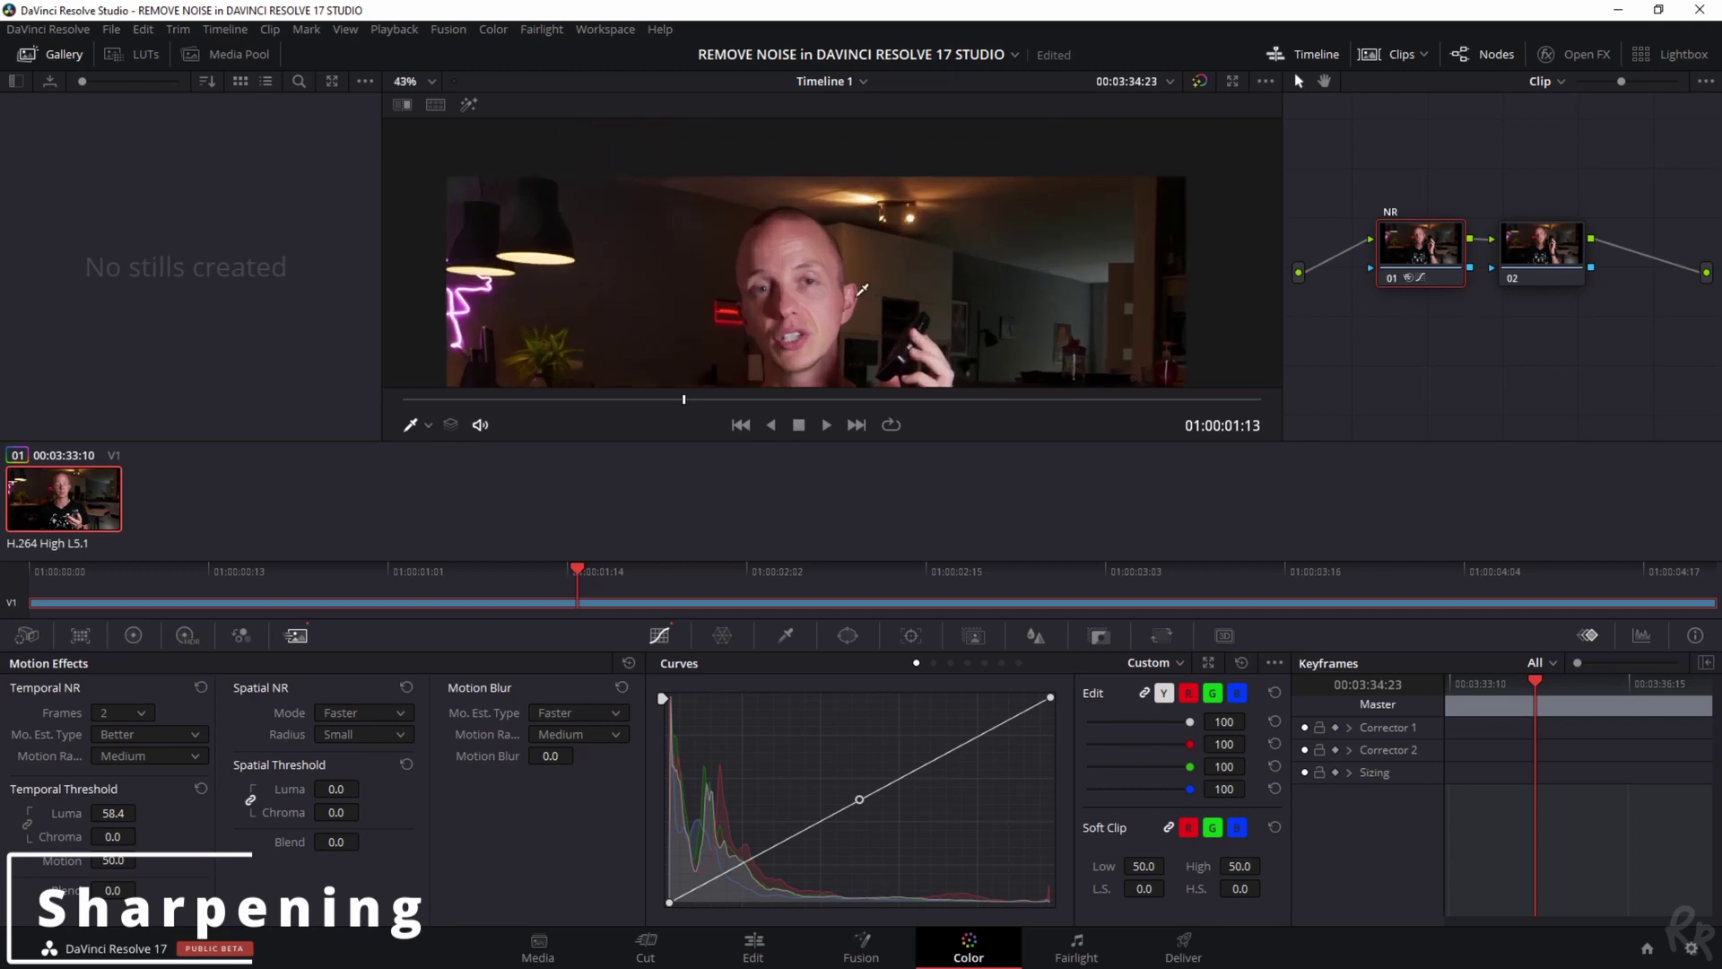
scroll(863, 290, "up", 2)
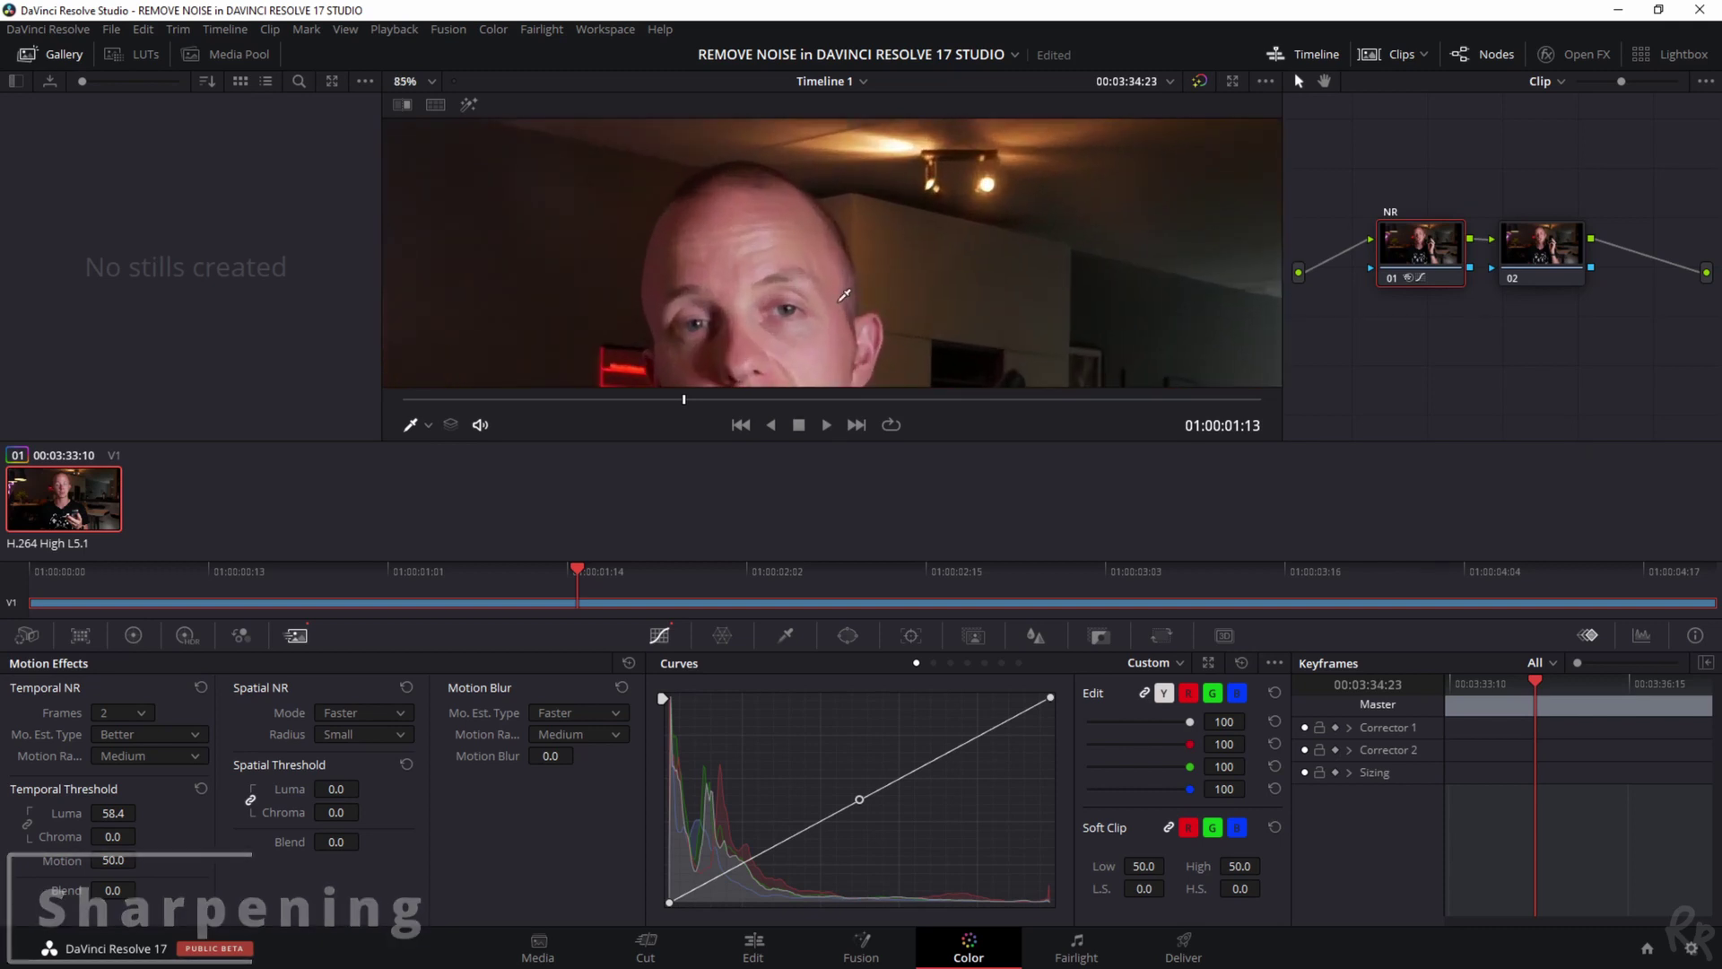
left_click(1541, 237)
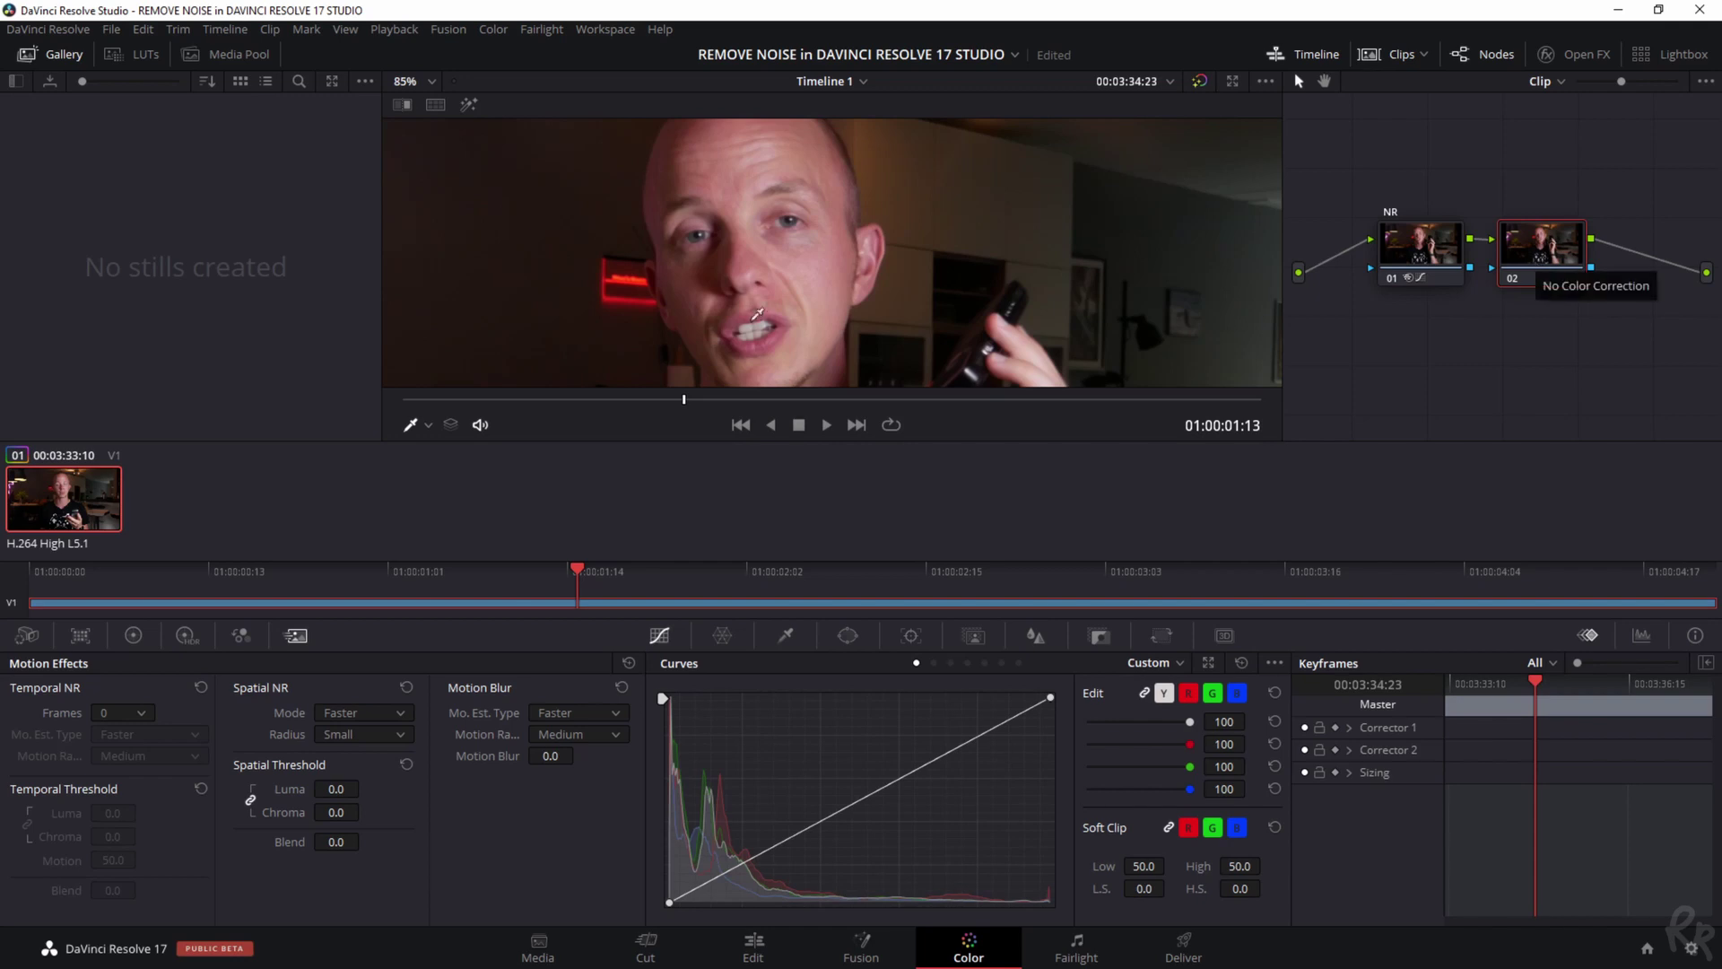
right_click(1573, 254)
left_click(1570, 289)
type("Sharpening")
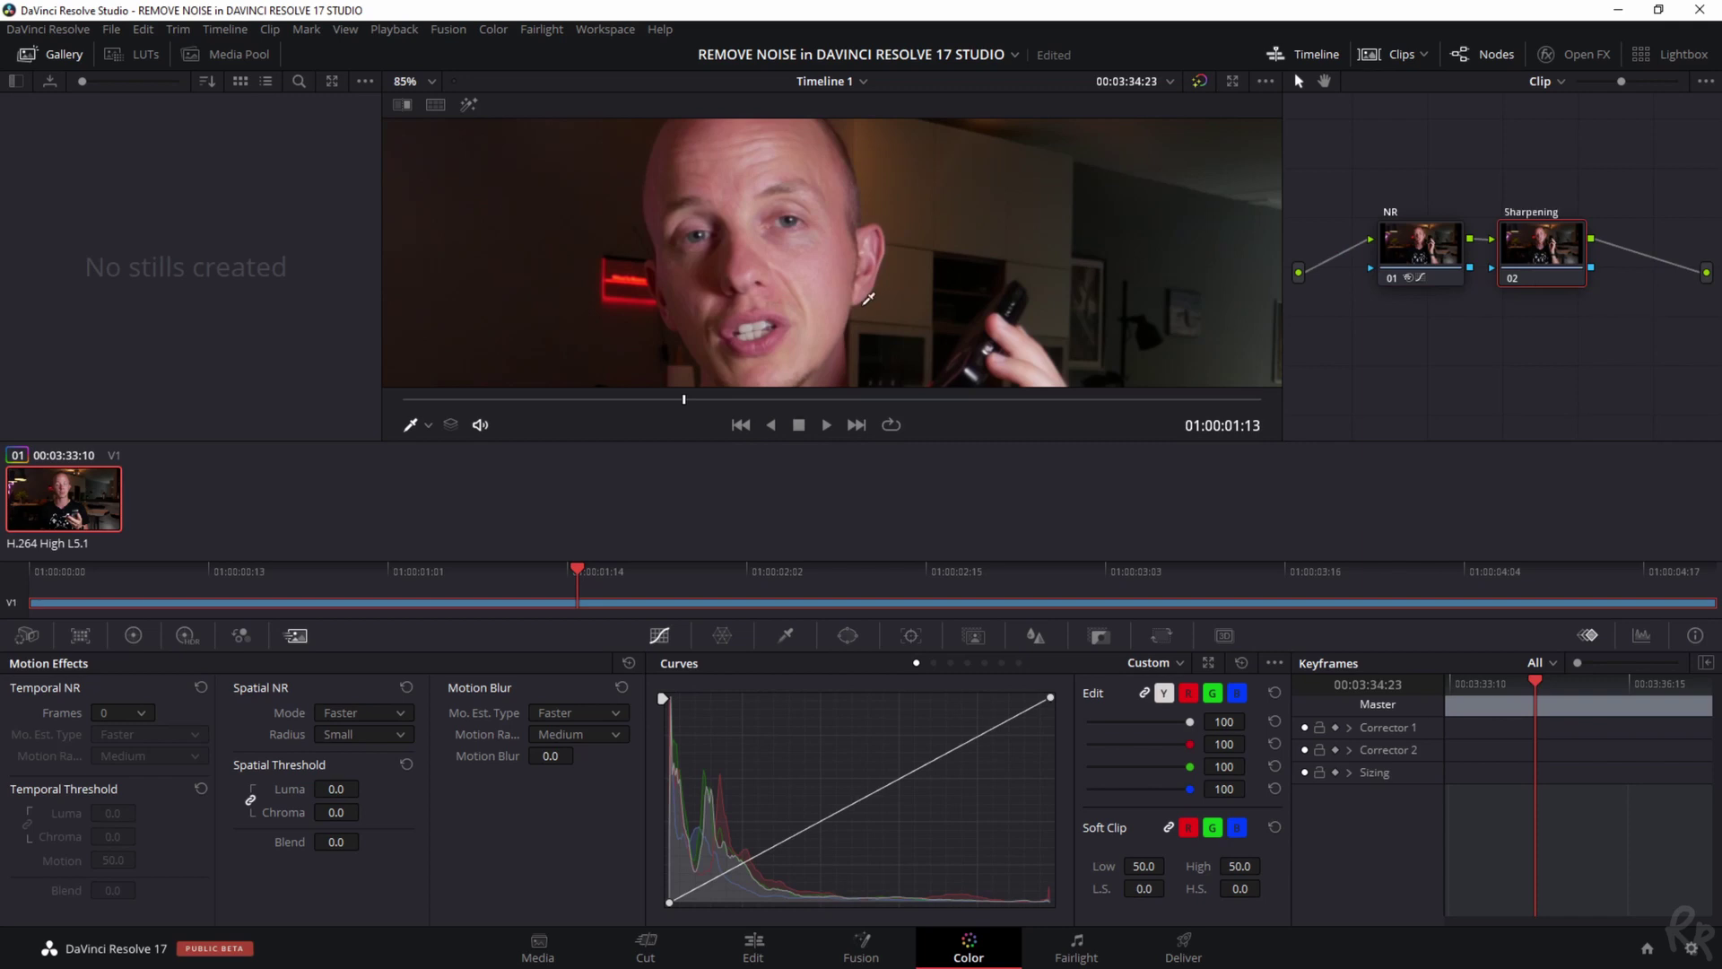
Switch the Blur palette to Sharpen mode and test Radius 1.00 and stronger Scaling
left_click(1038, 637)
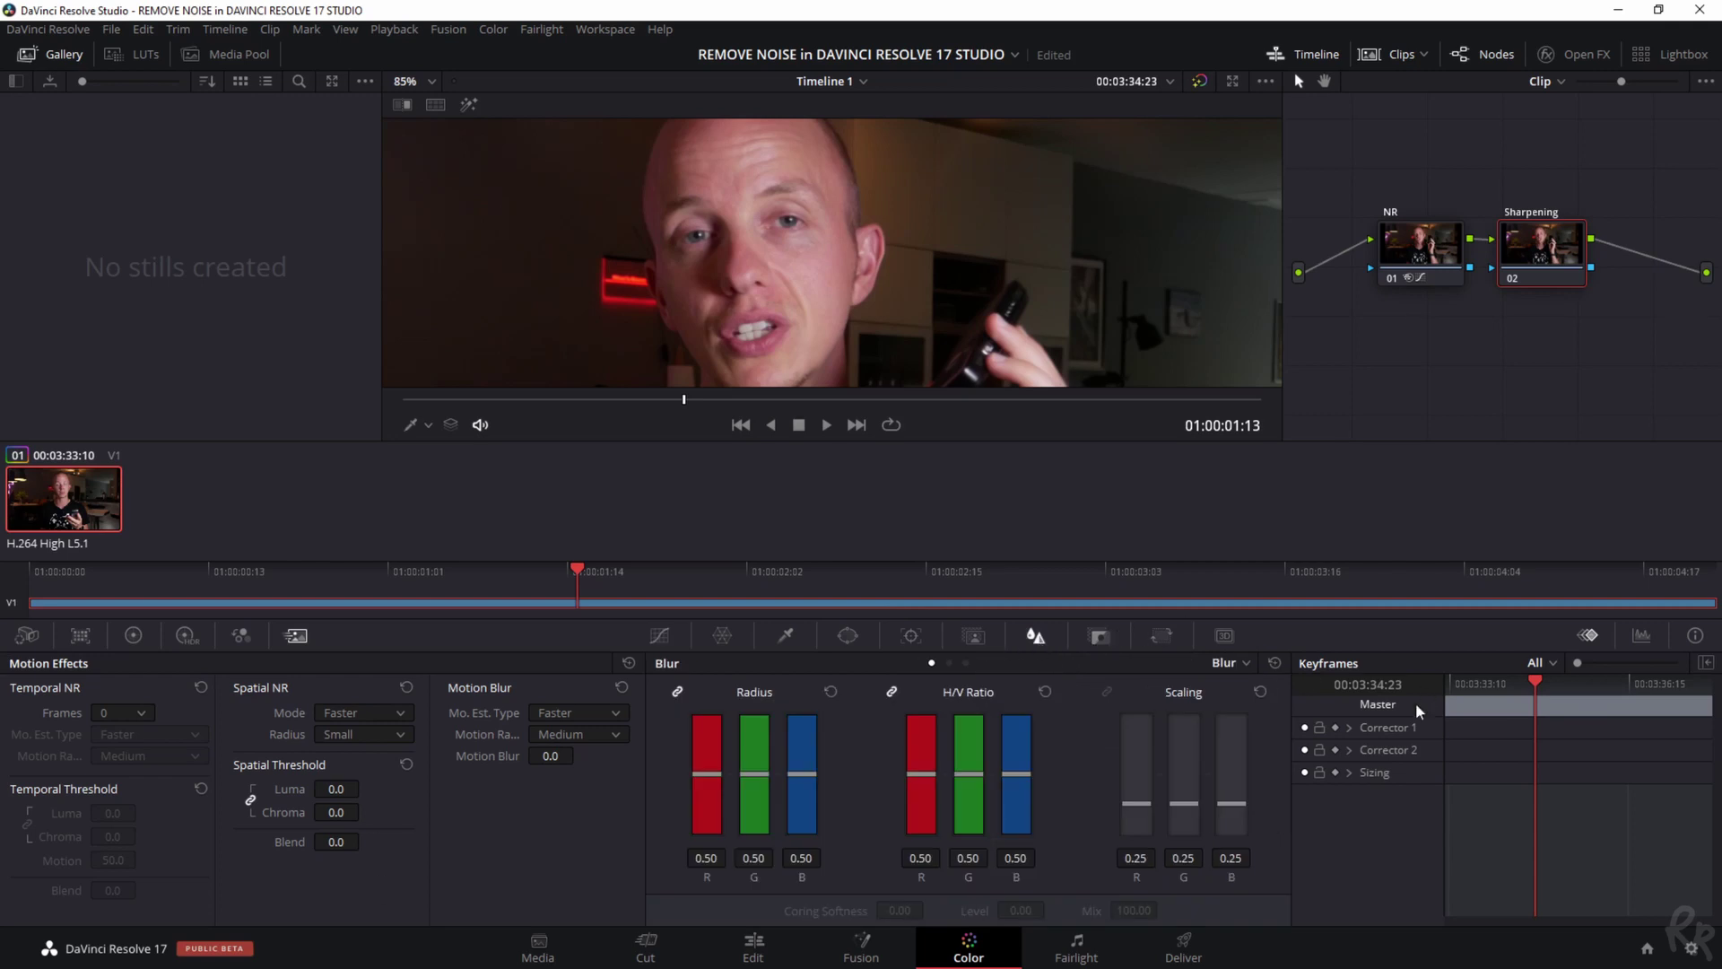
left_click(1236, 661)
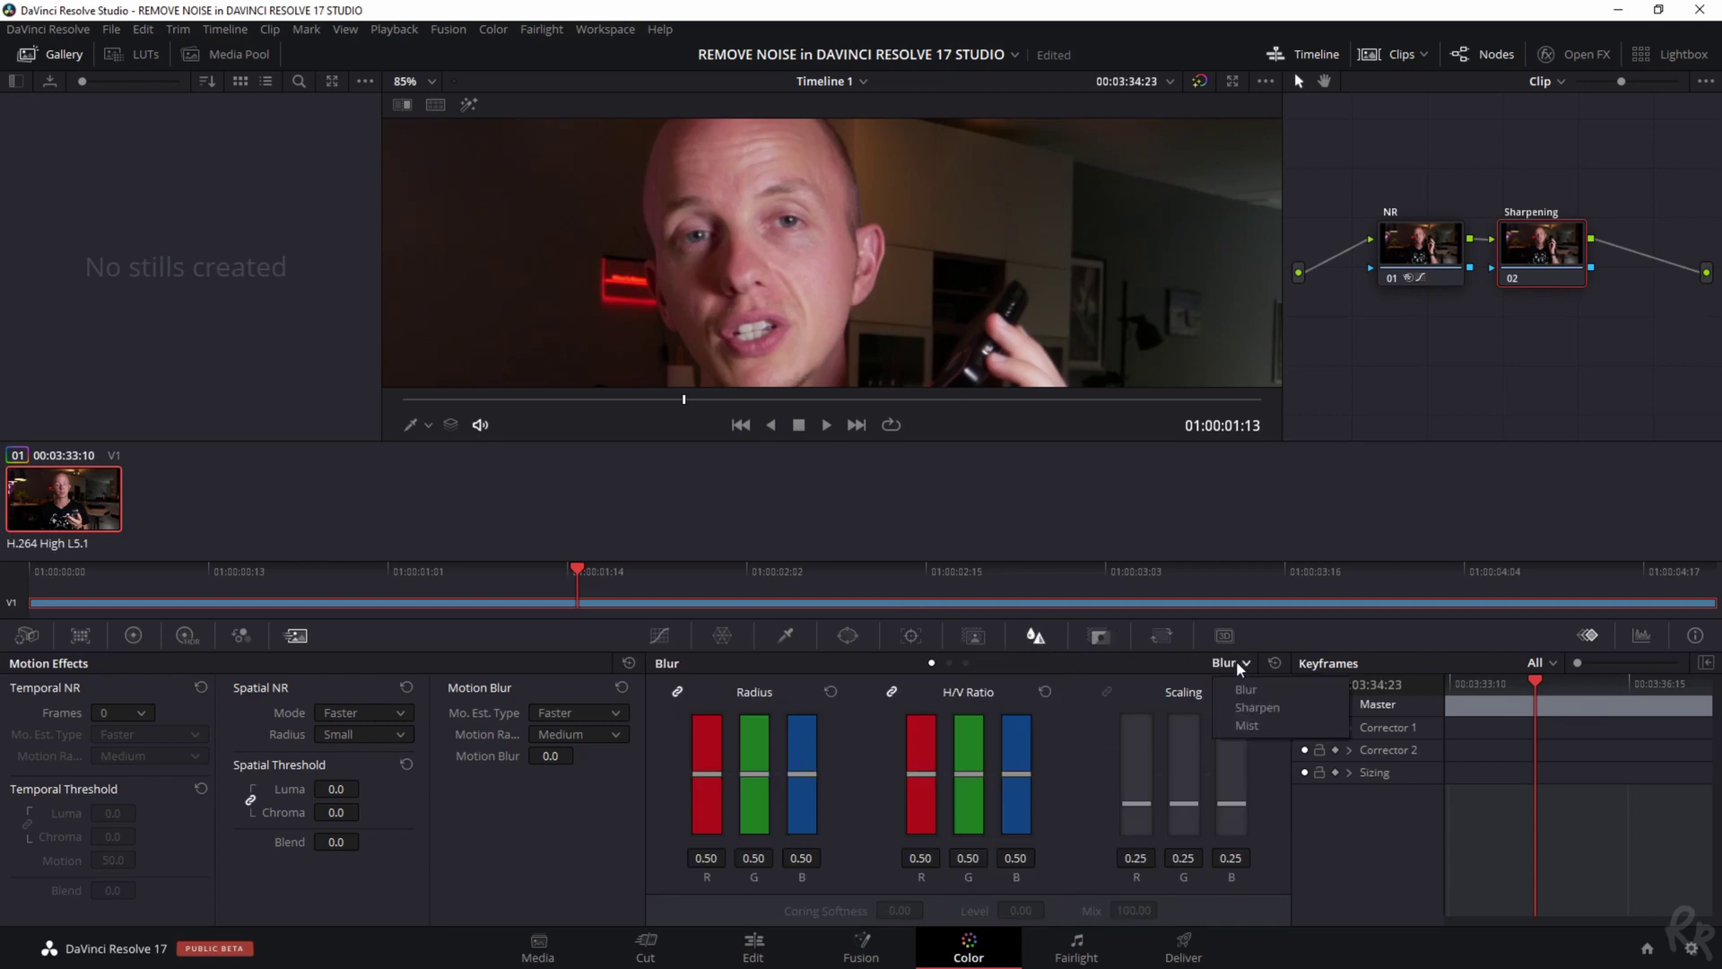
left_click(1257, 707)
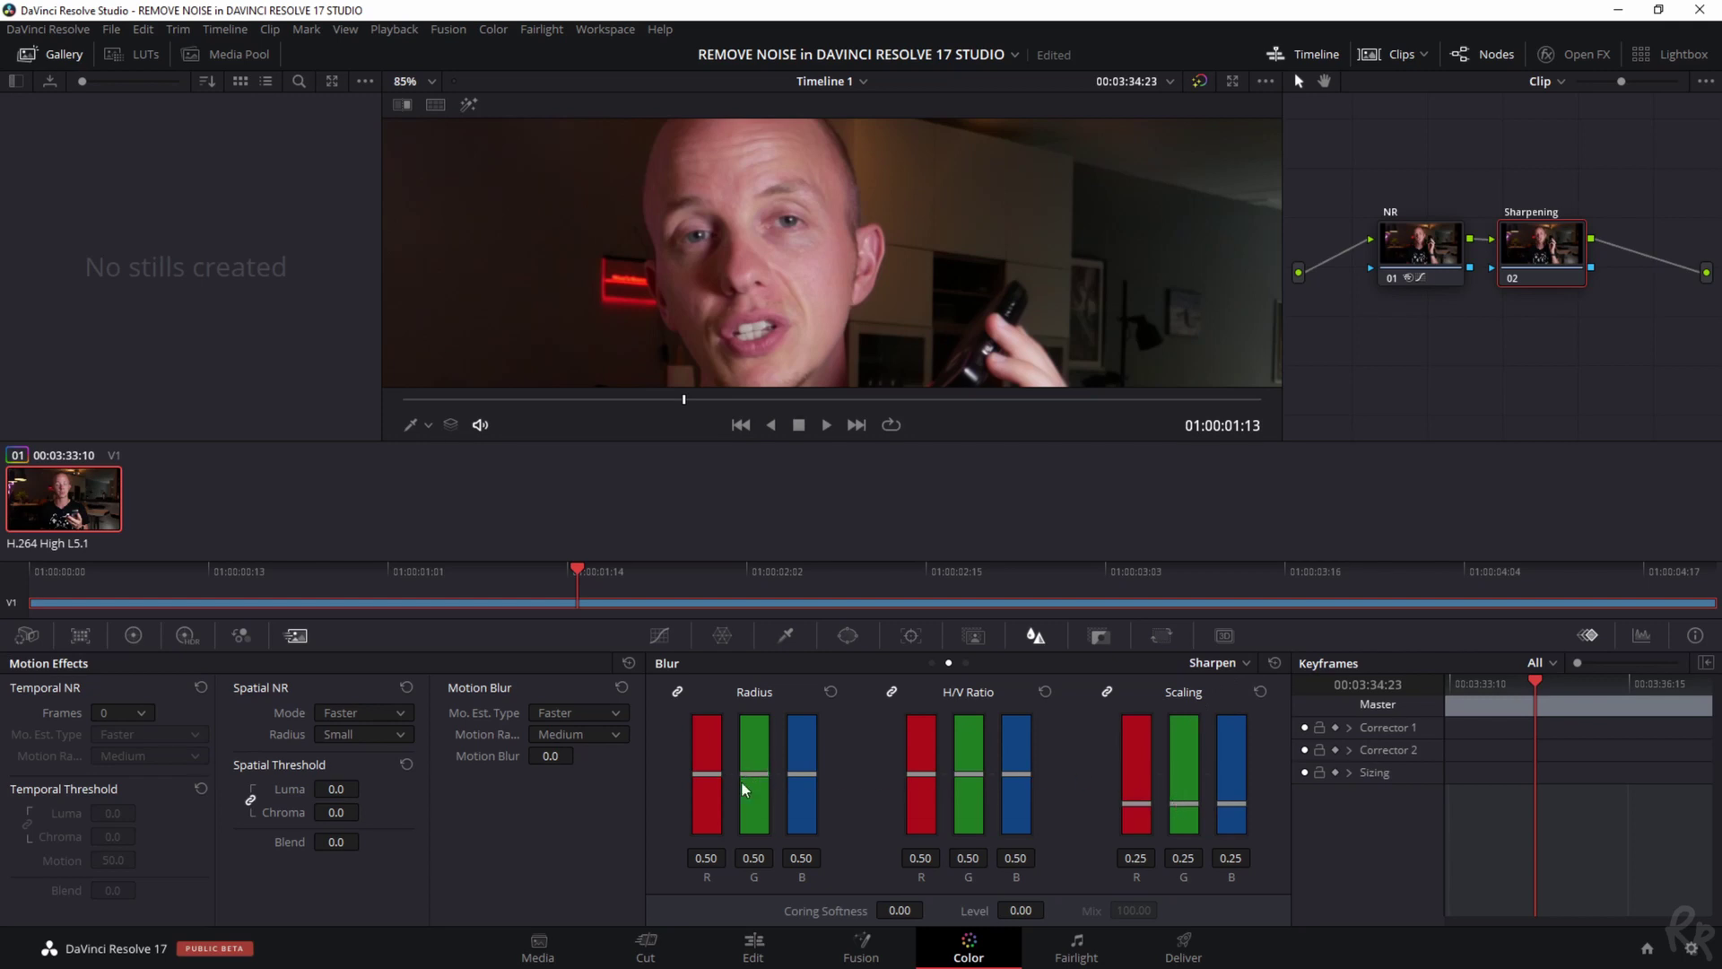
mouse_move(751, 774)
left_mouse_down()
mouse_move(756, 704)
mouse_move(755, 851)
mouse_move(755, 795)
left_mouse_up()
left_click_drag(1128, 804, 1140, 869)
Reset the Sharpen palette and lower the linked Radius to 0.40
left_click(1274, 662)
left_click_drag(756, 781, 756, 795)
scroll(1135, 803, "up", 3)
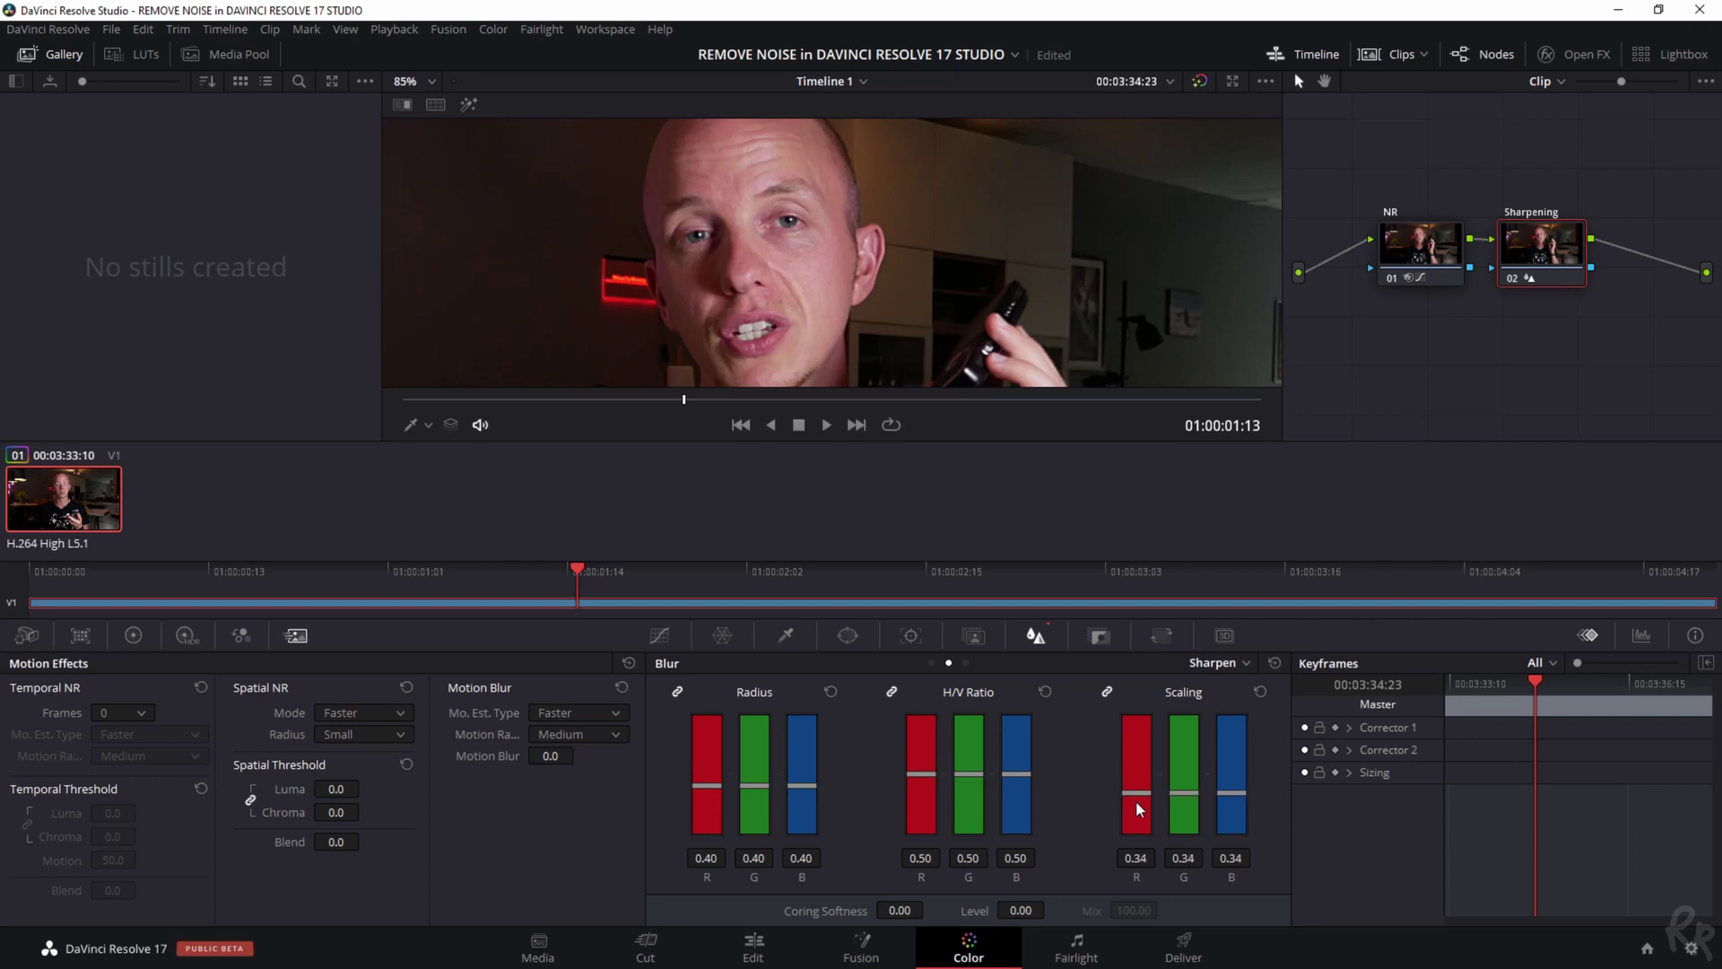
scroll(826, 278, "down", 5)
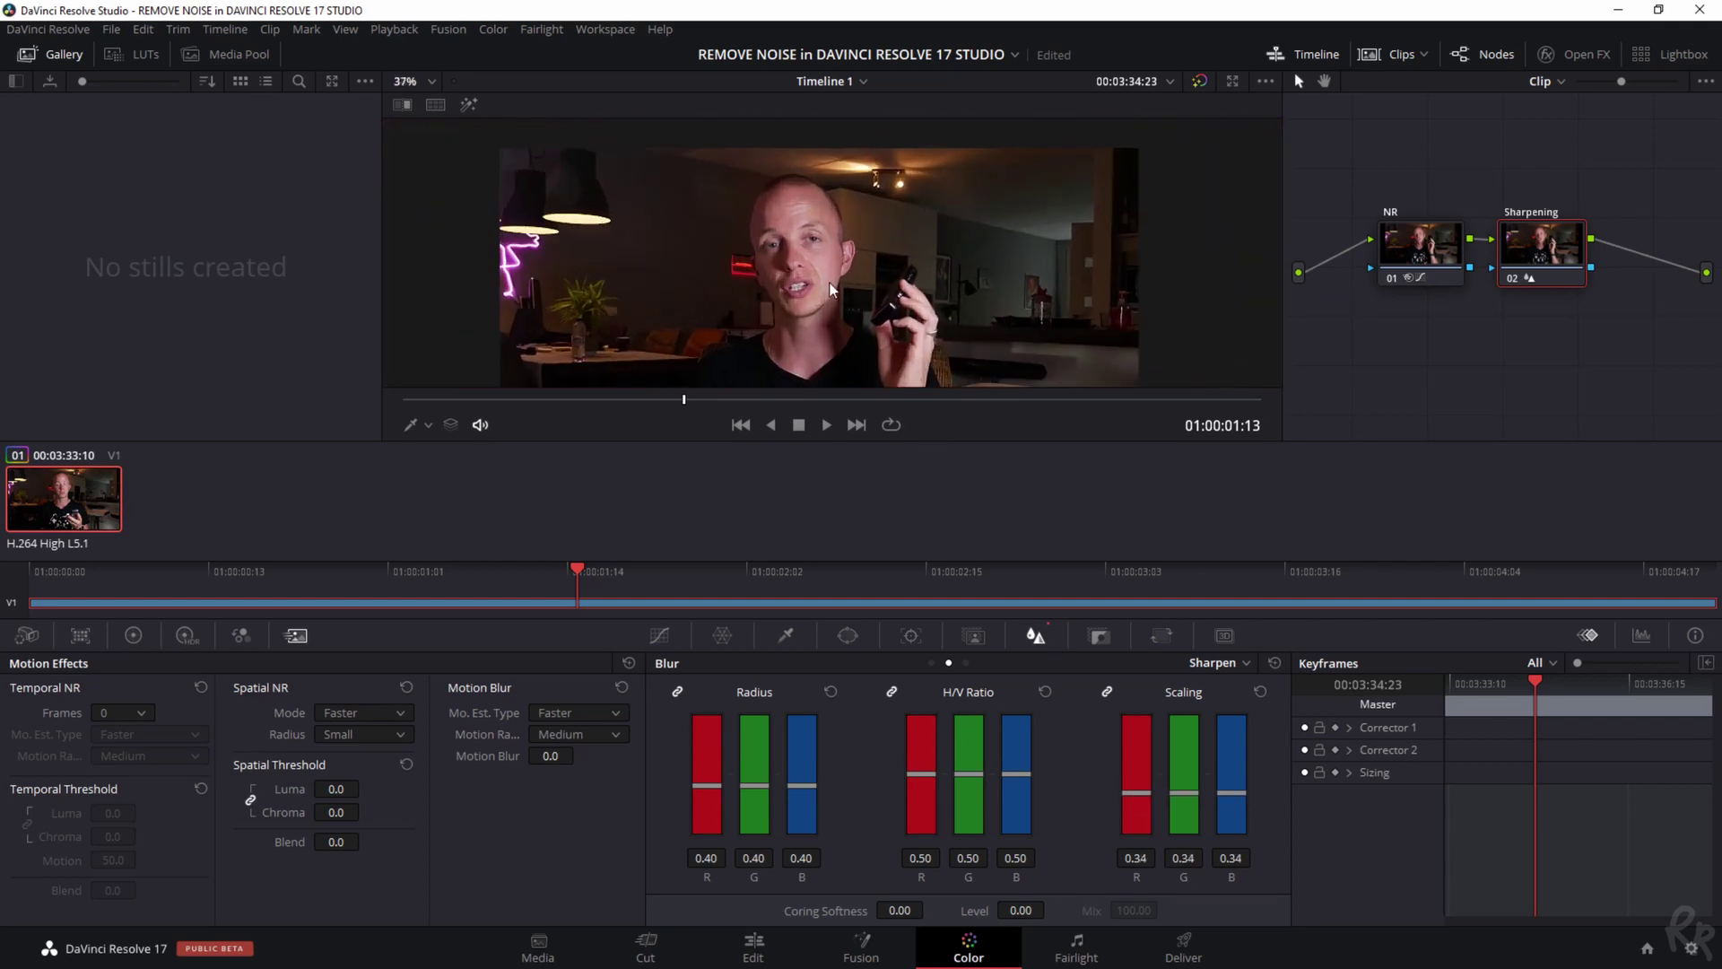
scroll(900, 171, "up", 2)
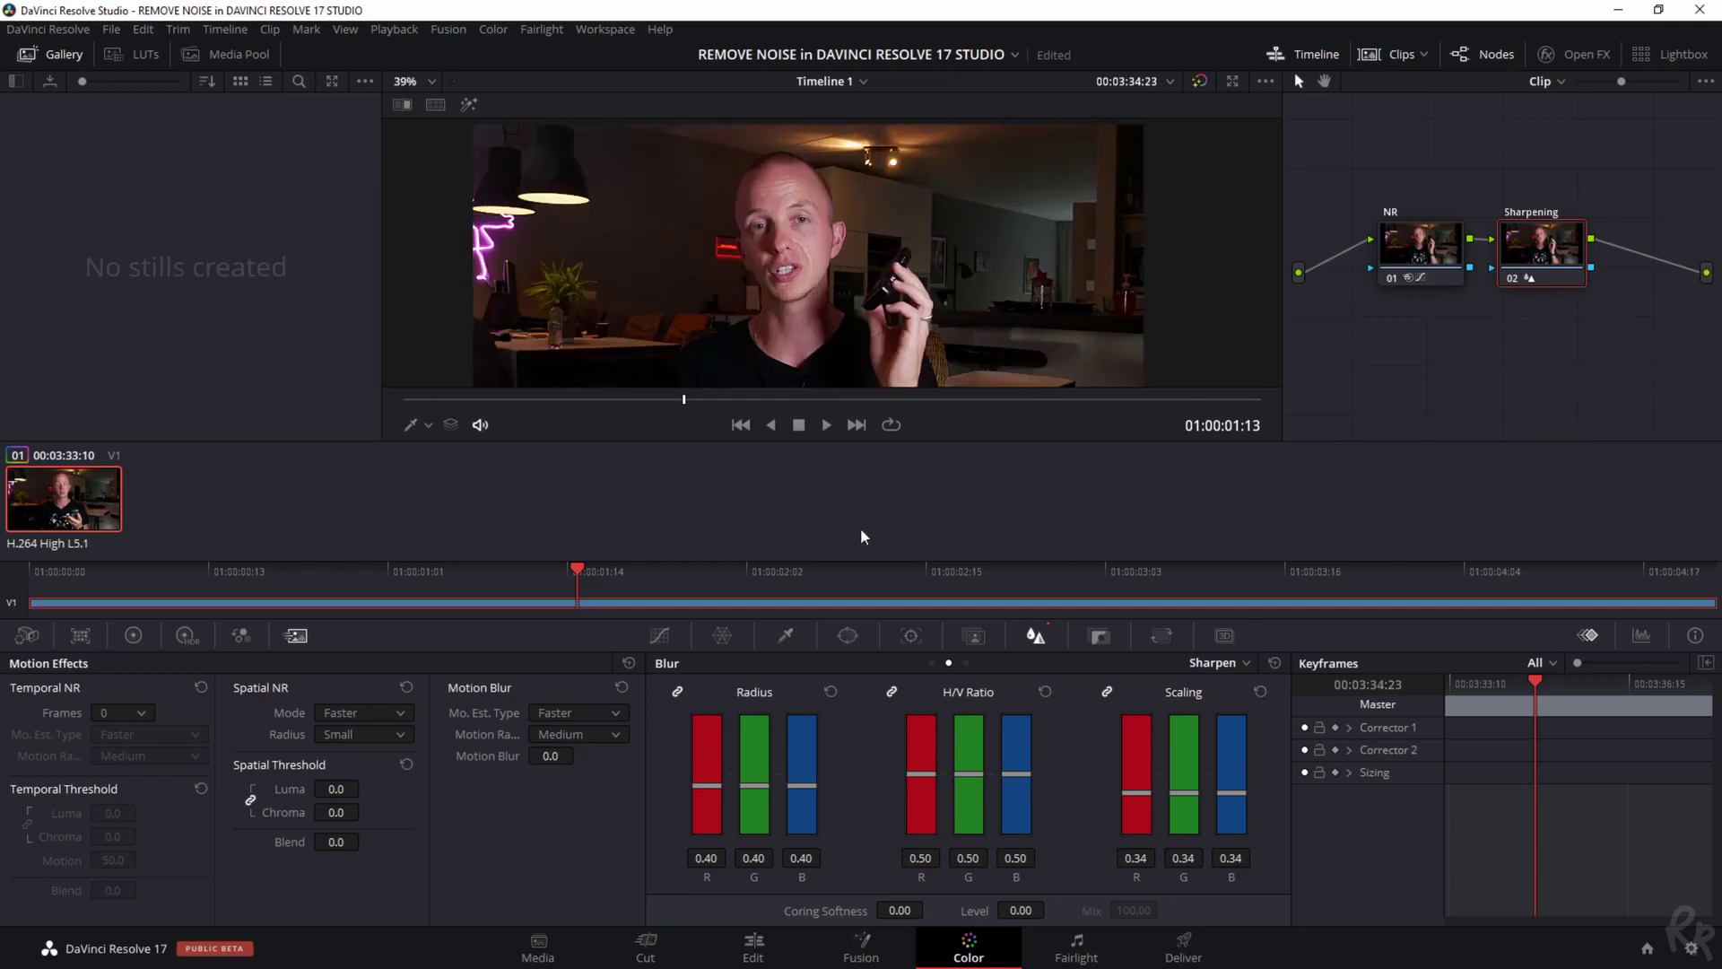
scroll(761, 212, "down", 2)
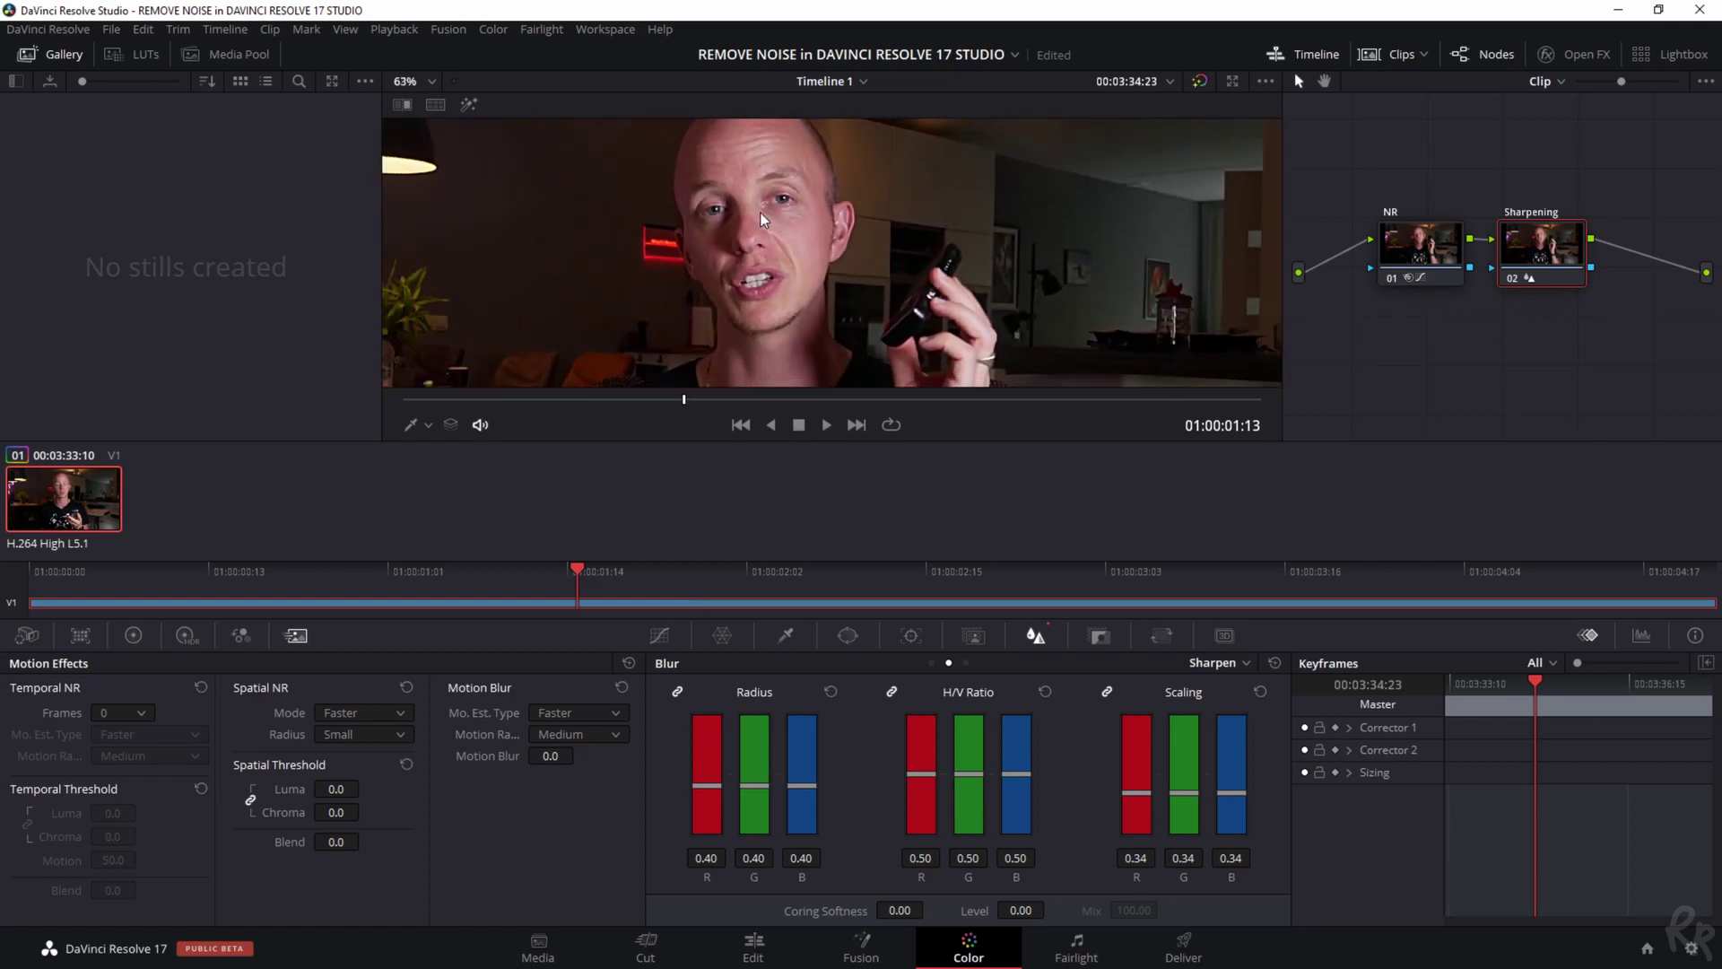
scroll(756, 212, "down", 1)
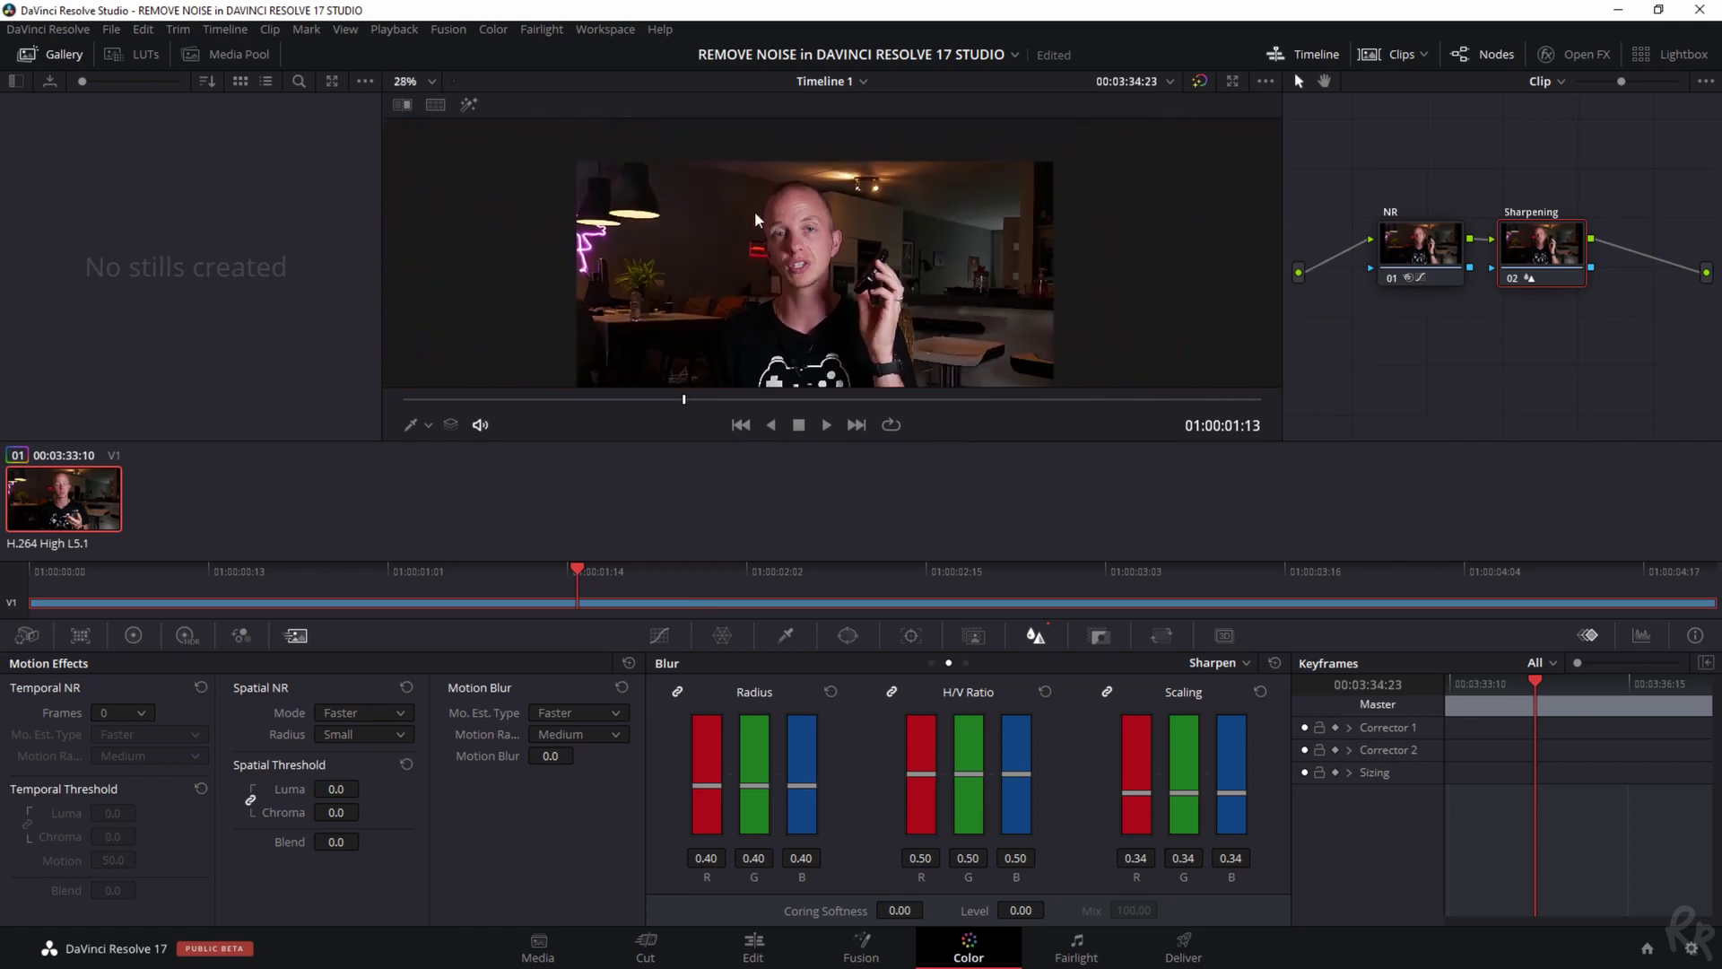
Fit the whole frame in the viewer and set the linked Scaling to 0.30
left_click(429, 83)
left_click(416, 104)
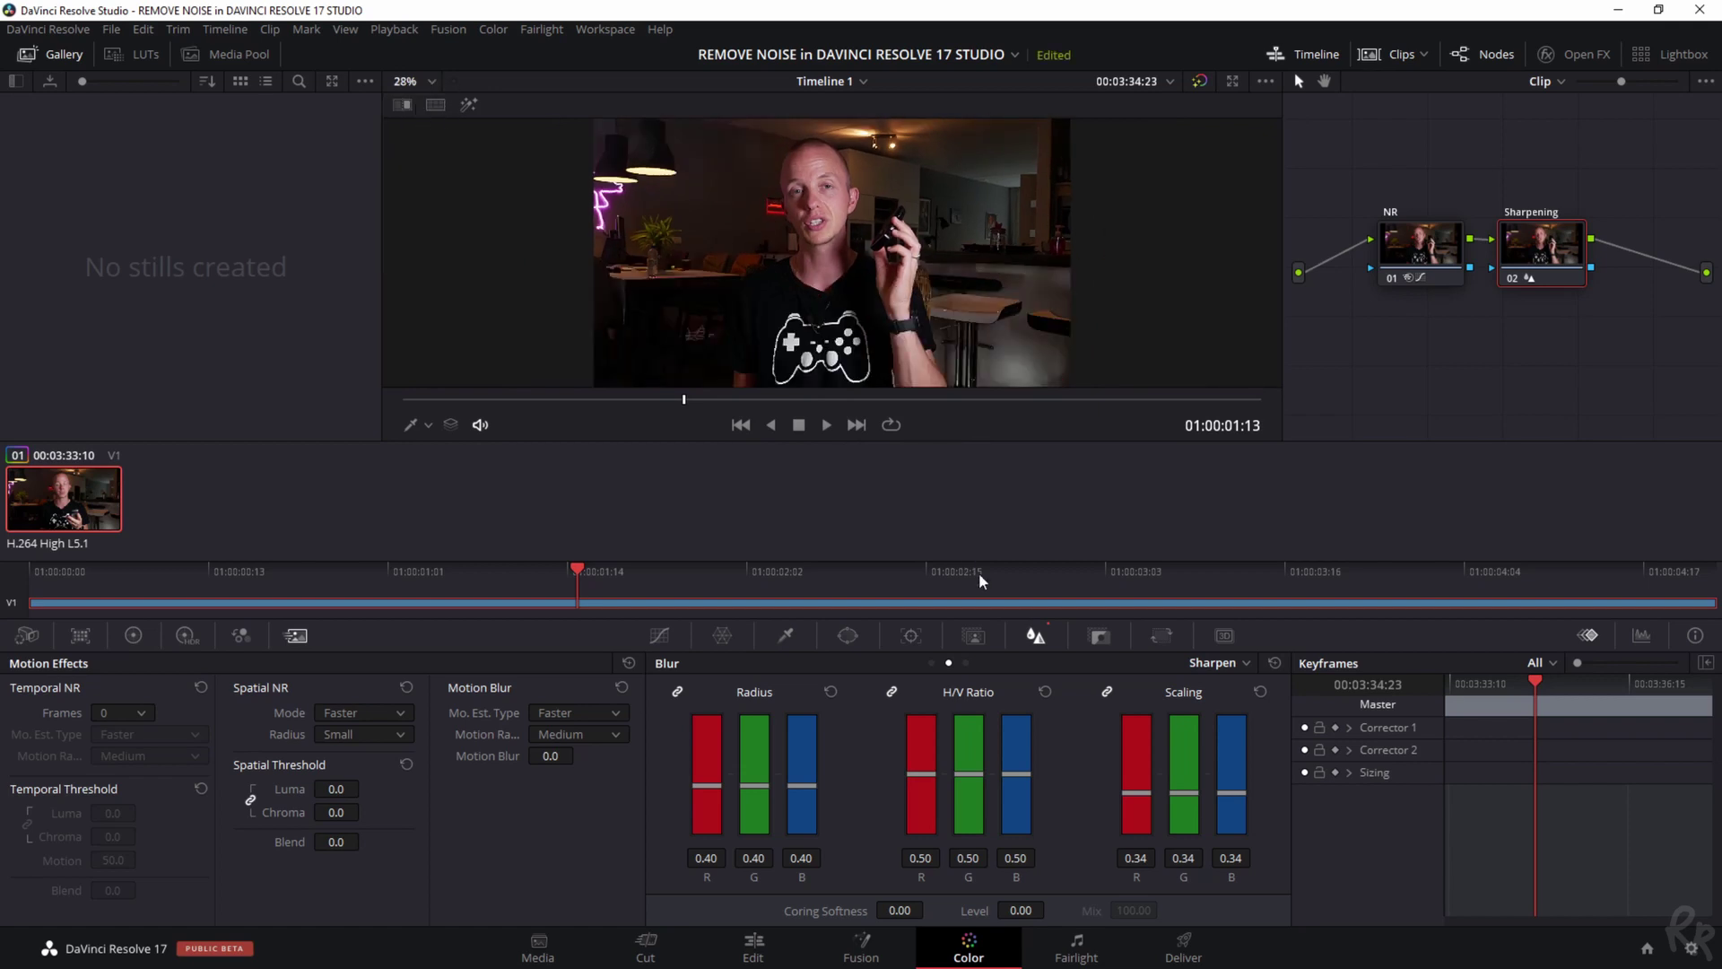
left_click_drag(1135, 793, 1134, 805)
Select the NR node and turn on Highlight with A/B difference view
left_click(1418, 251)
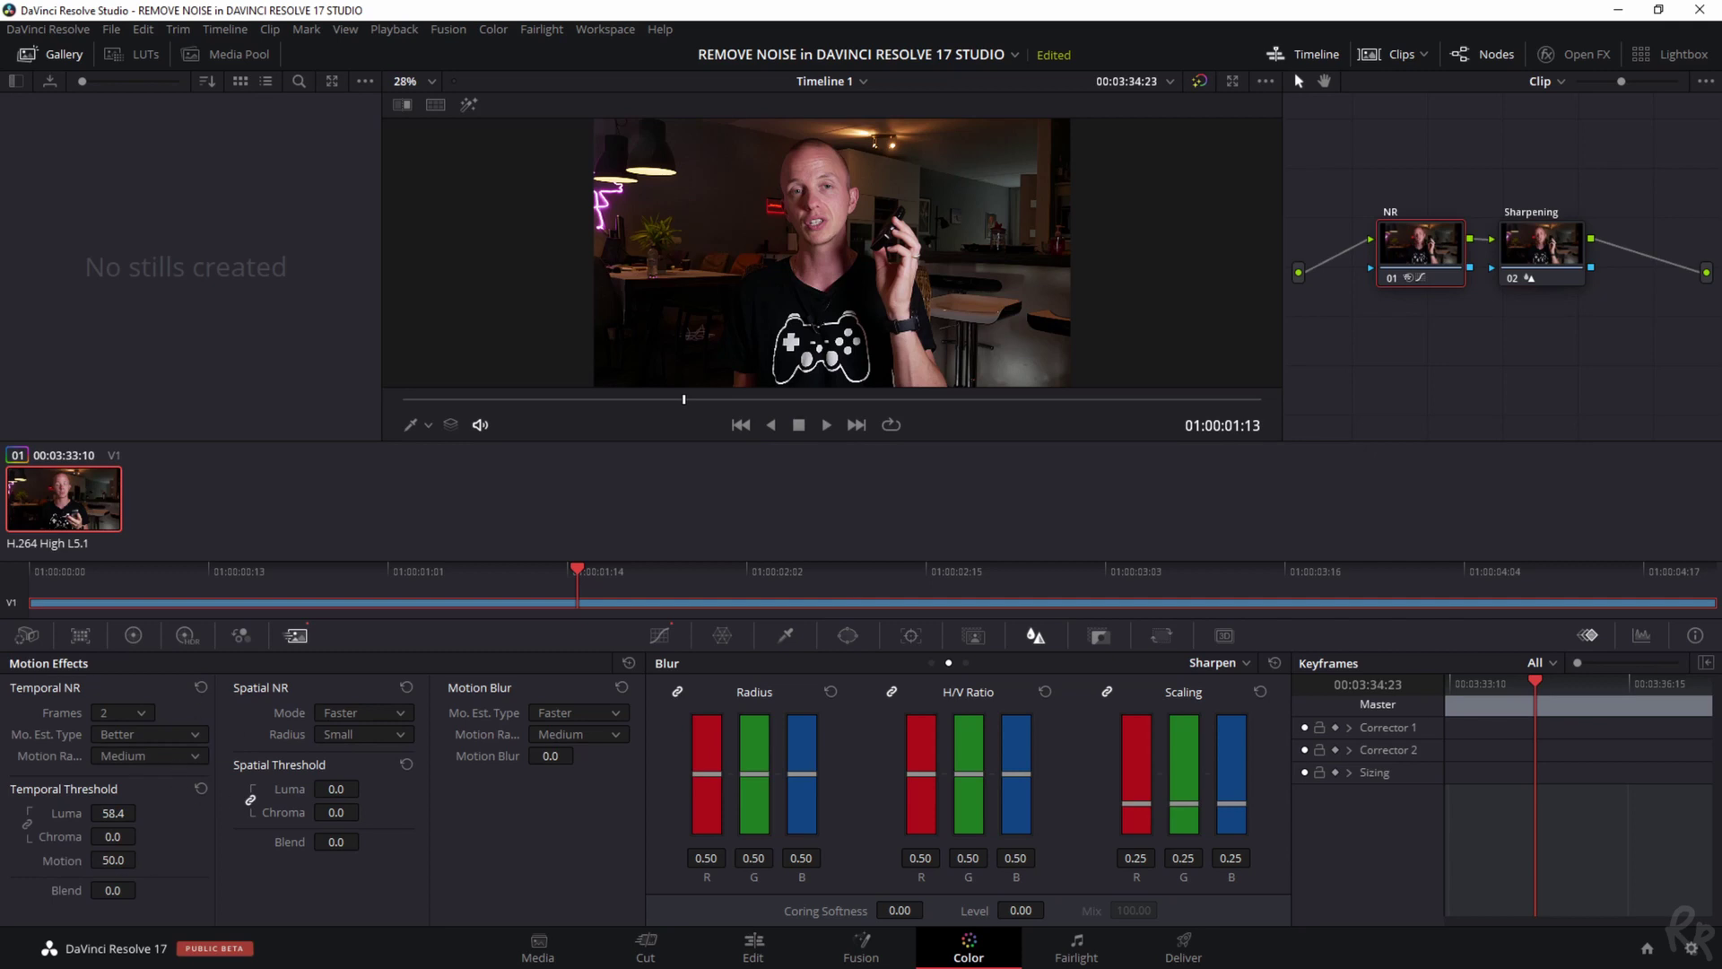
left_click(470, 105)
left_click(1263, 105)
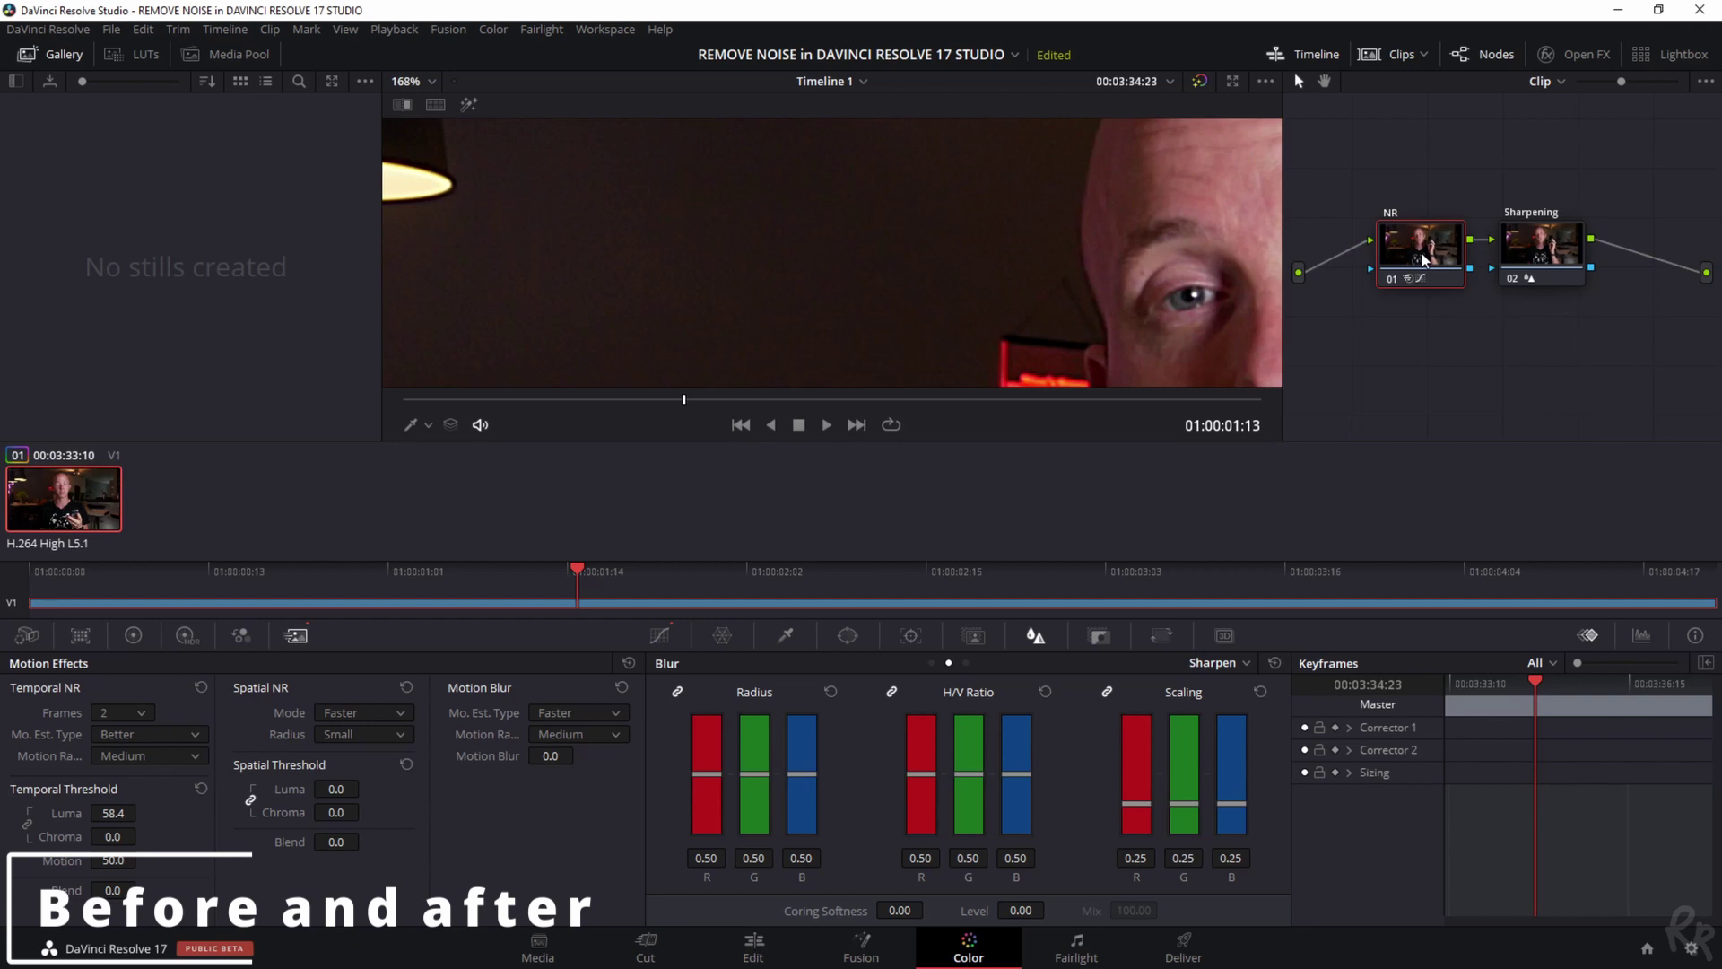
Toggle the NR node off and back on to compare the clip with and without noise reduction
key("ctrl+d")
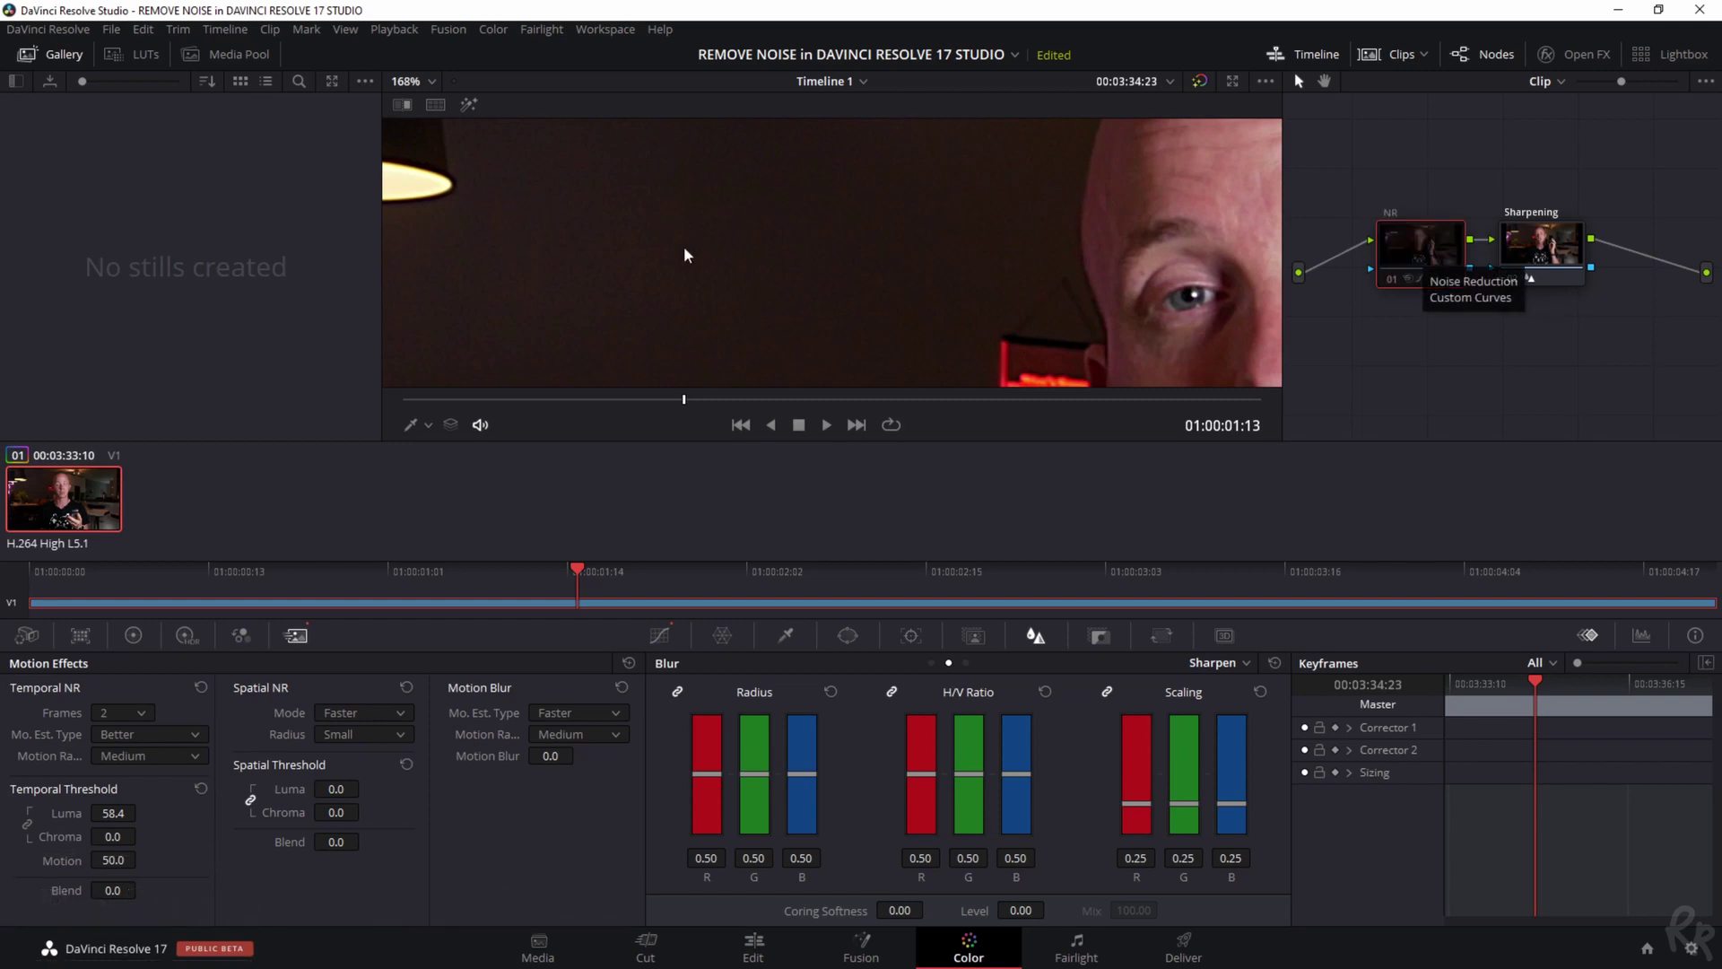
key("ctrl+d")
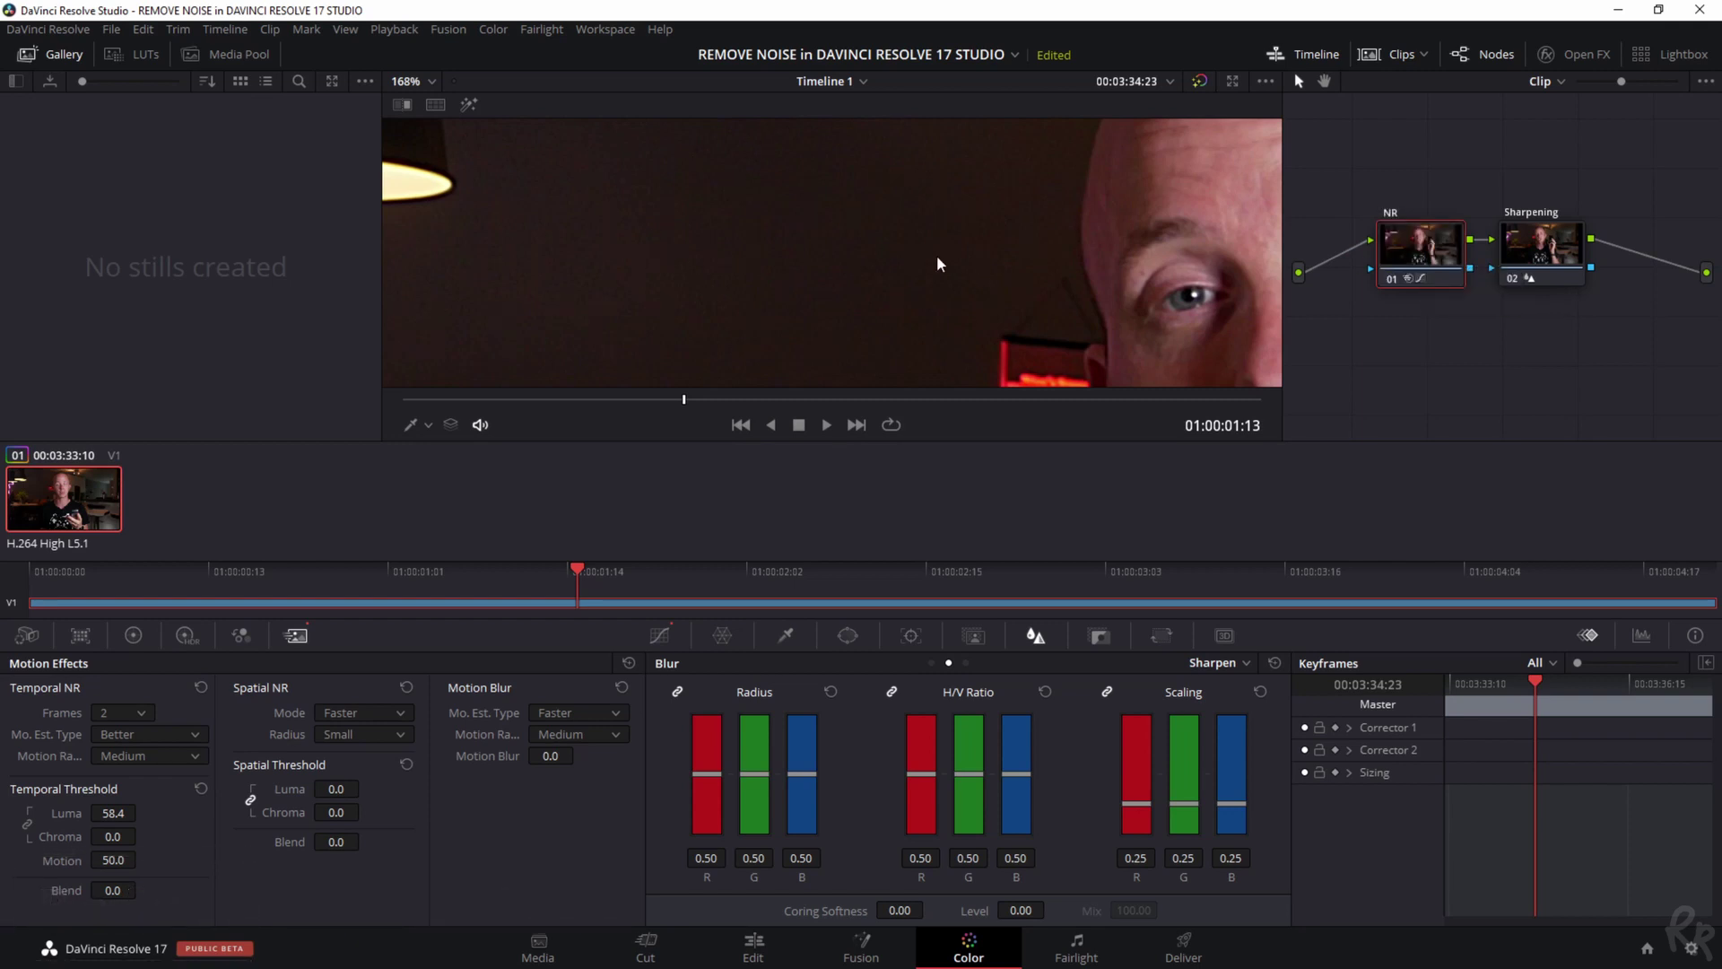